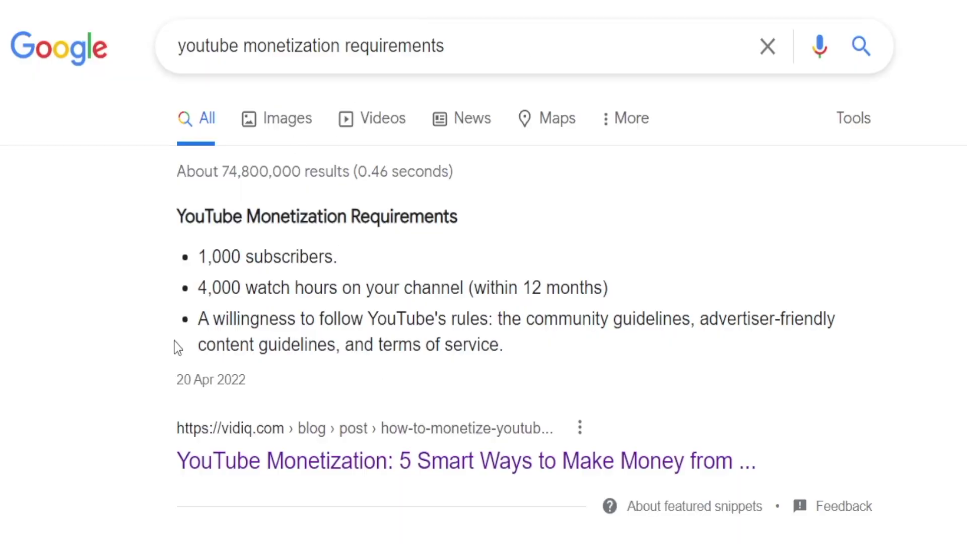
# Highlight the three requirements: 1,000 subscribers, 4,000 watch hours and following YouTube's rules.
pyautogui.moveTo(197, 257); pyautogui.dragTo(763, 342)
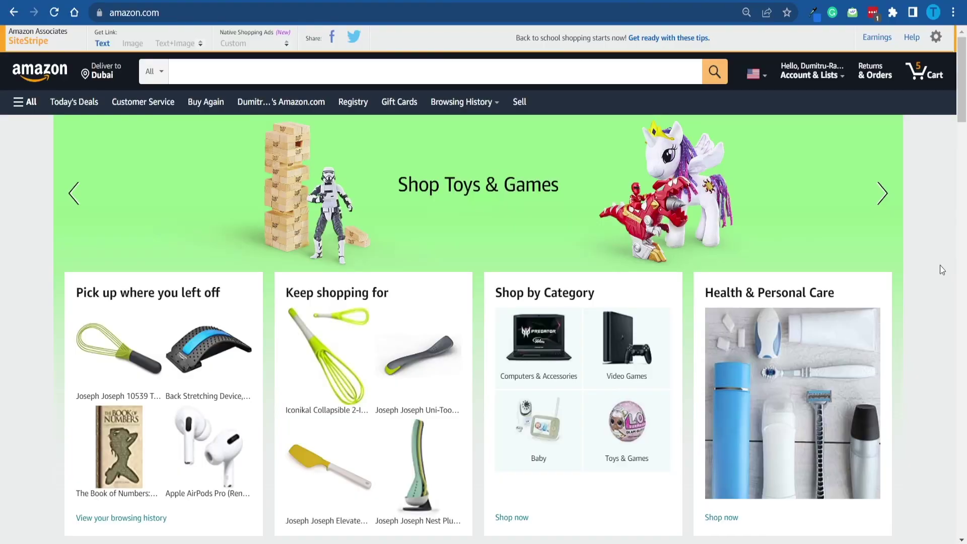
pyautogui.scroll(-5, 940, 265)
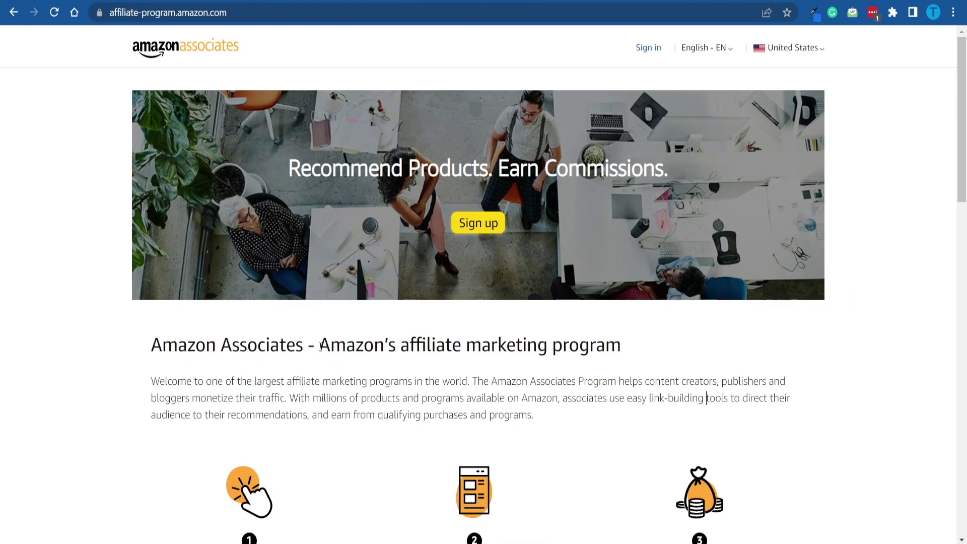
# Highlight 'Amazon's' and 'affiliate marketing program' in the Associates heading, then the Recommend step.
pyautogui.moveTo(319, 345); pyautogui.dragTo(353, 345)
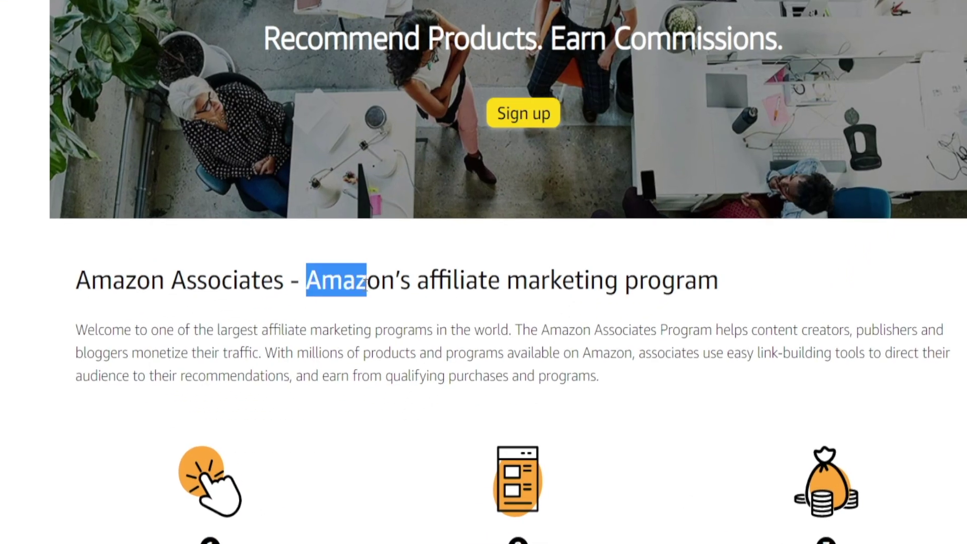
pyautogui.moveTo(420, 281); pyautogui.dragTo(599, 285)
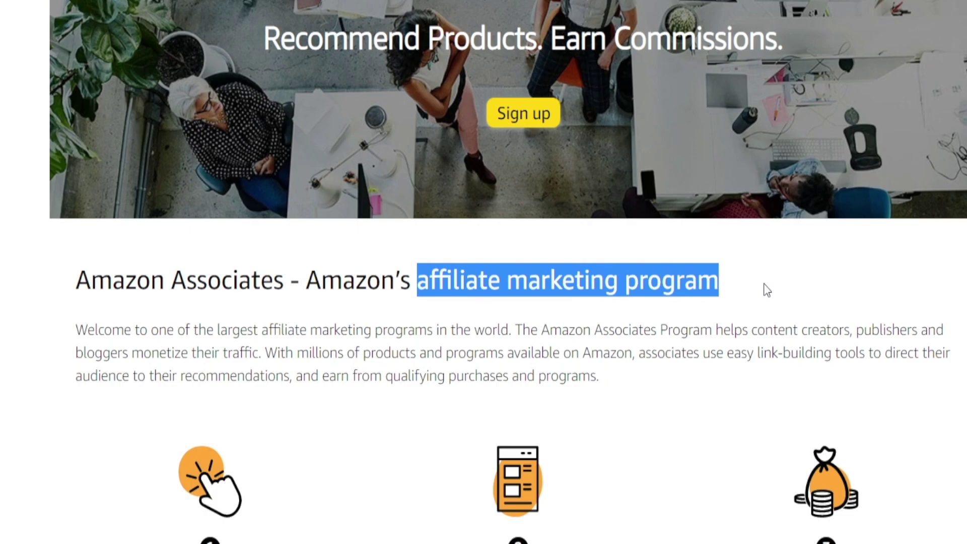
pyautogui.click(779, 284)
pyautogui.scroll(-3, 780, 285)
pyautogui.scroll(-2, 695, 265)
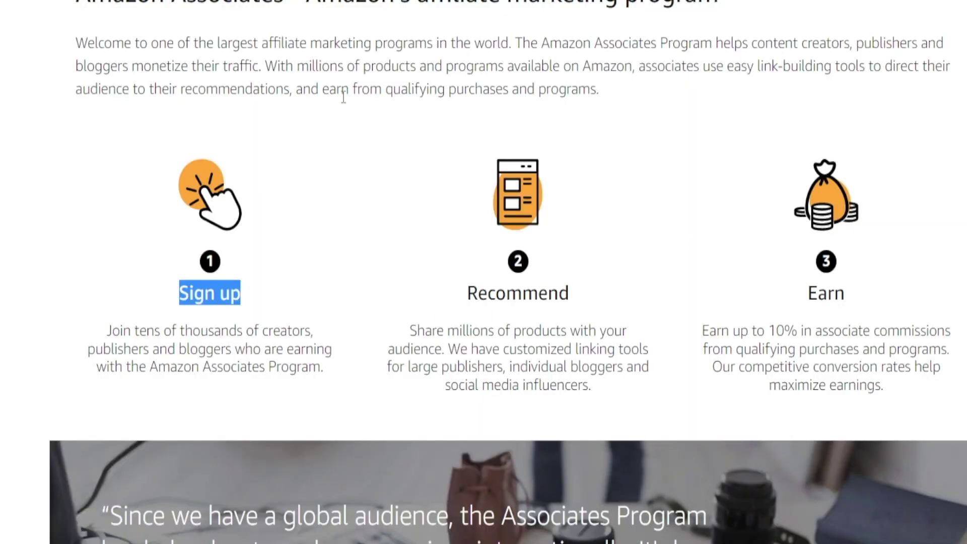
pyautogui.doubleClick(517, 293)
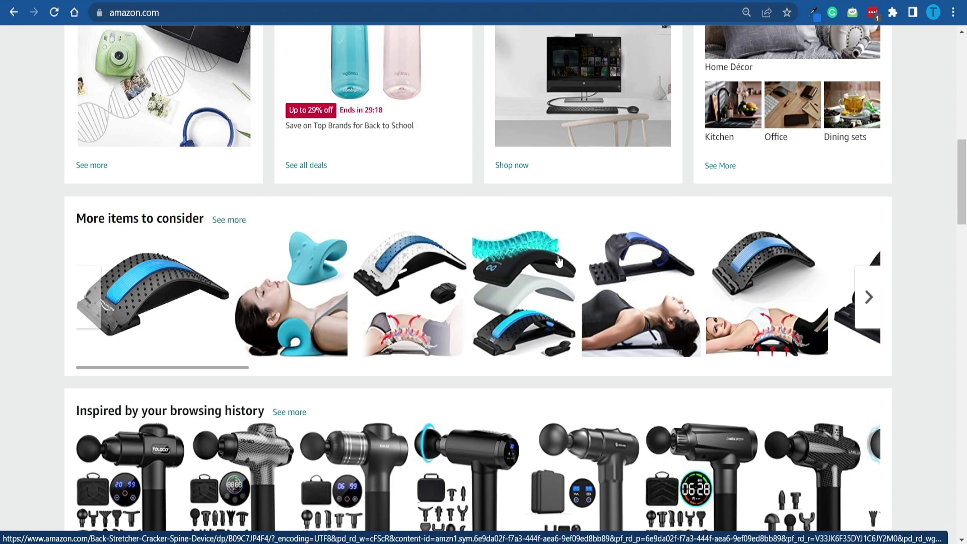
pyautogui.scroll(-8, 915, 234)
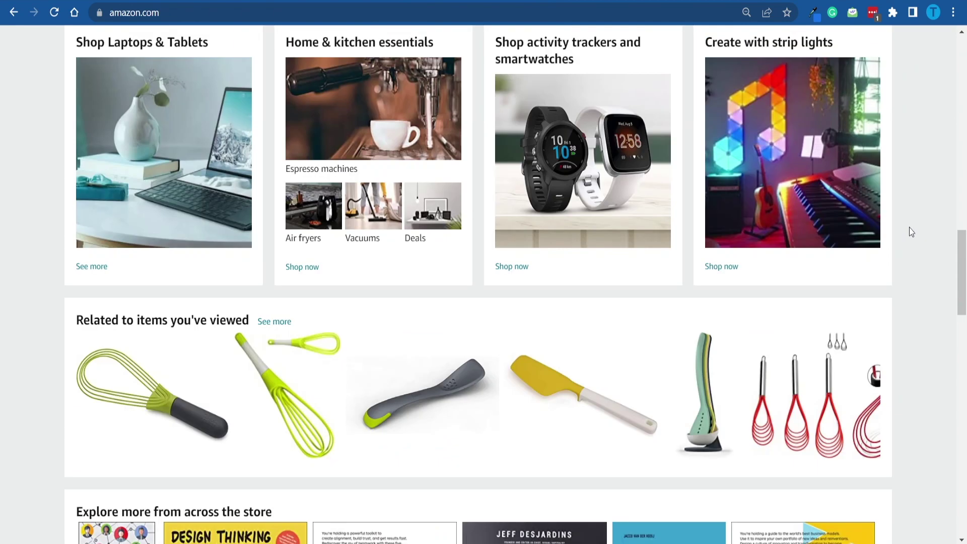
pyautogui.scroll(4, 909, 228)
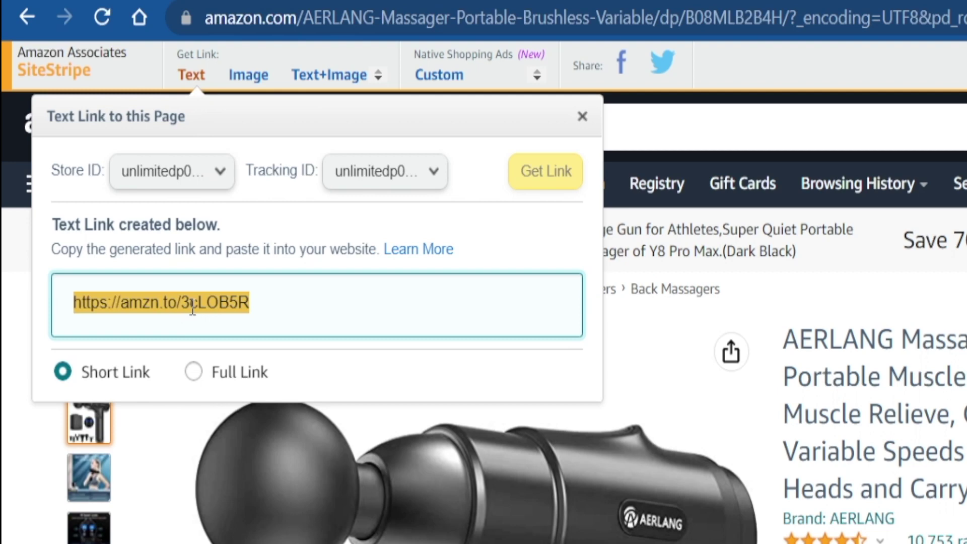
# Copy the short SiteStripe text link for the AERLANG massage gun.
pyautogui.rightClick(192, 307)
pyautogui.click(242, 331)
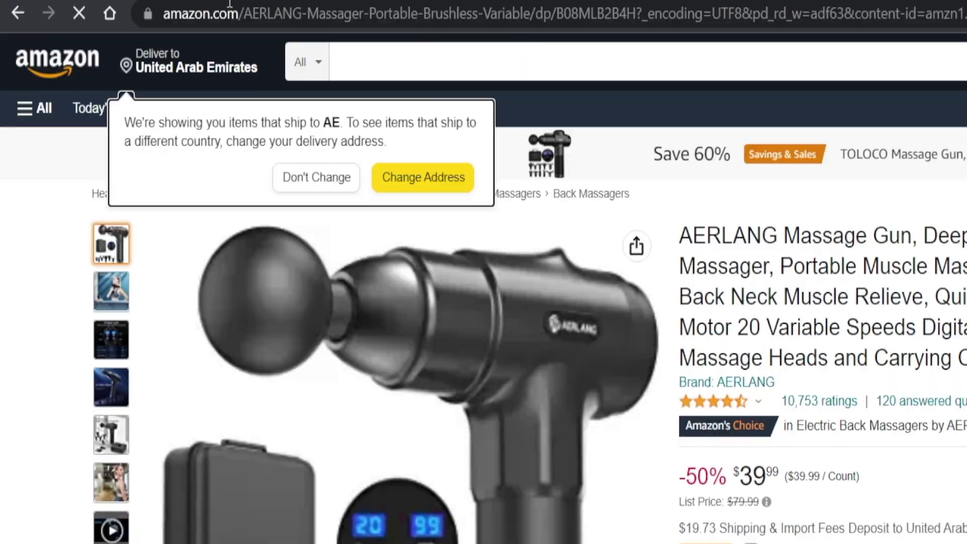
# Check the incognito Amazon page's security and site details from the lock icon.
pyautogui.click(99, 12)
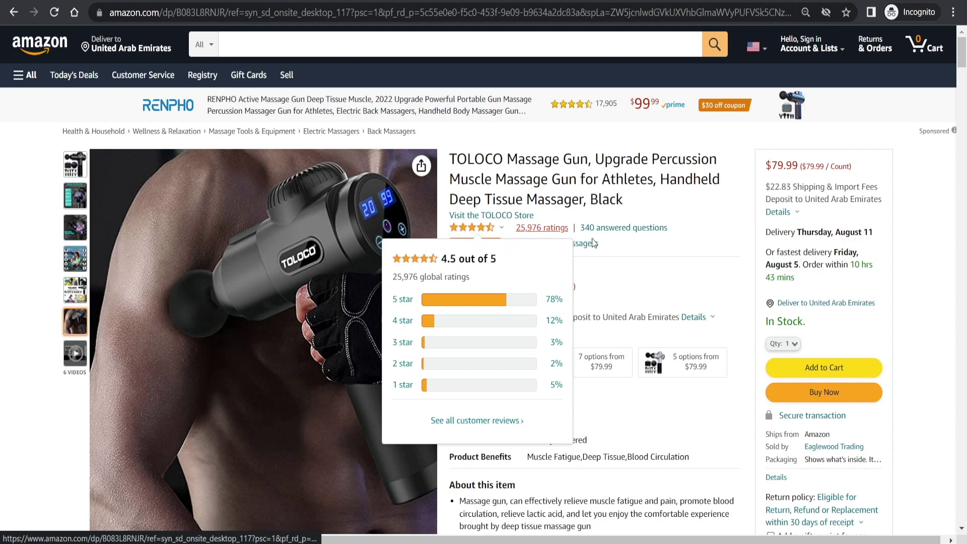
pyautogui.scroll(-2, 657, 176)
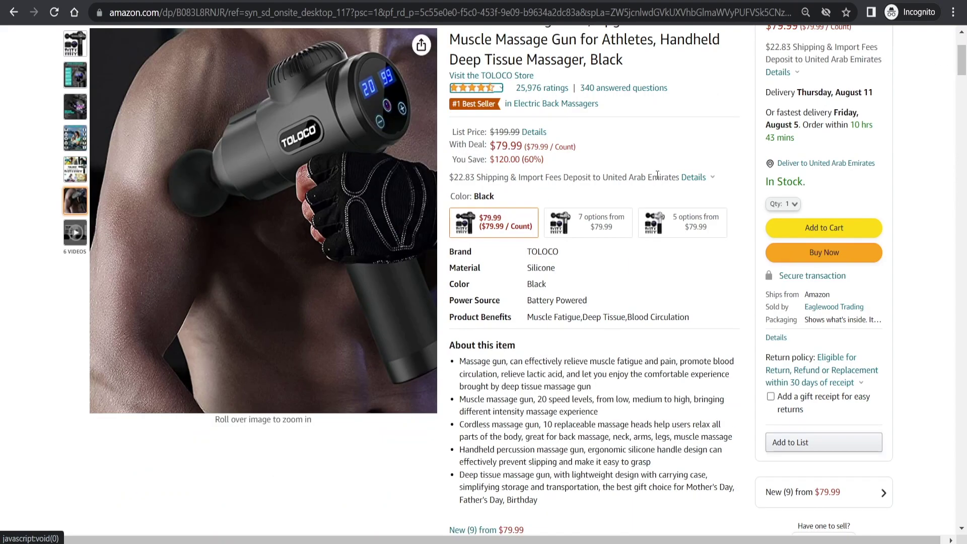
pyautogui.scroll(-5, 657, 176)
pyautogui.scroll(-5, 621, 298)
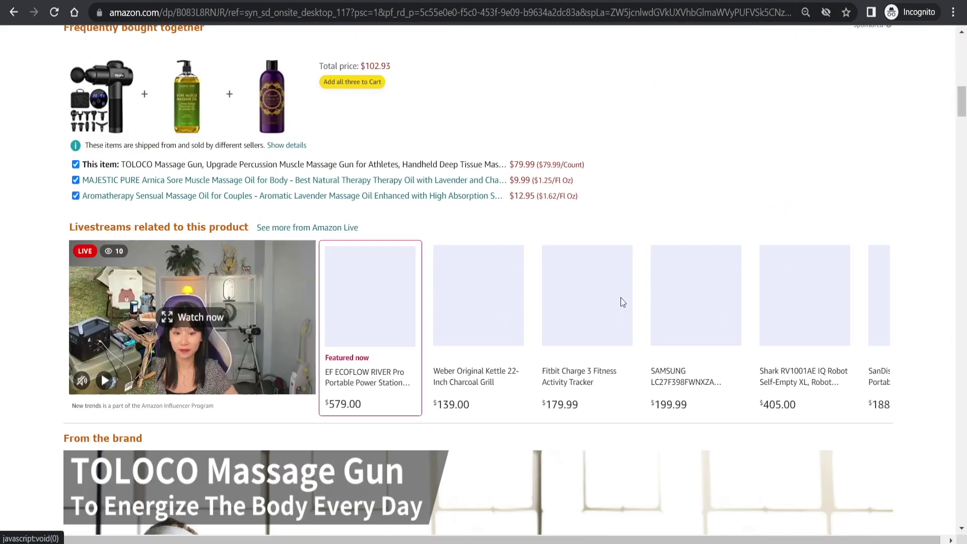
pyautogui.scroll(-3, 905, 141)
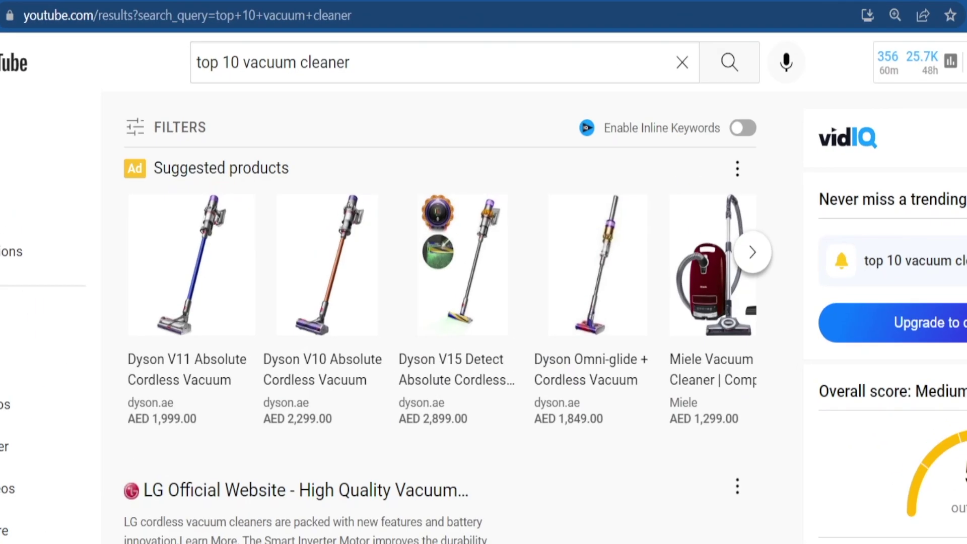
pyautogui.scroll(-4, 483, 247)
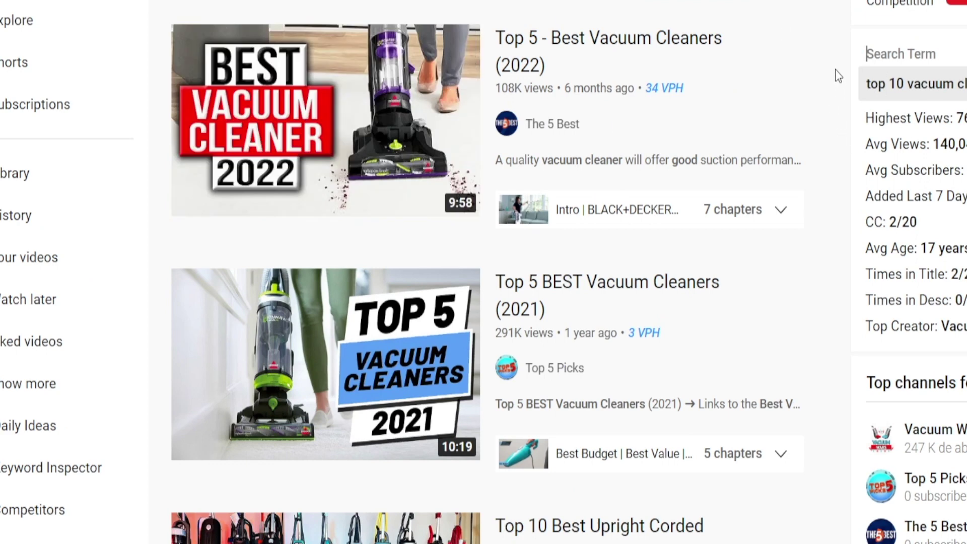
pyautogui.scroll(-1, 807, 140)
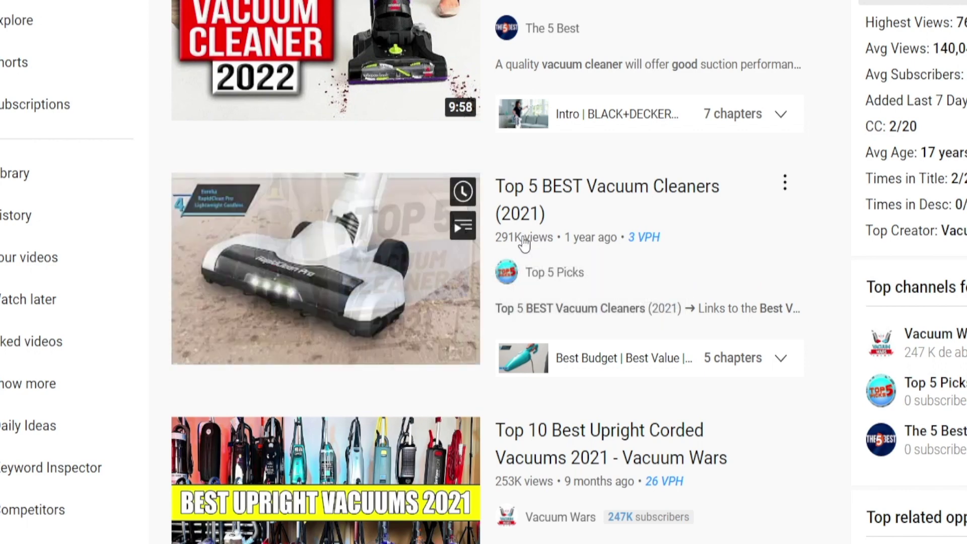
pyautogui.scroll(2, 531, 250)
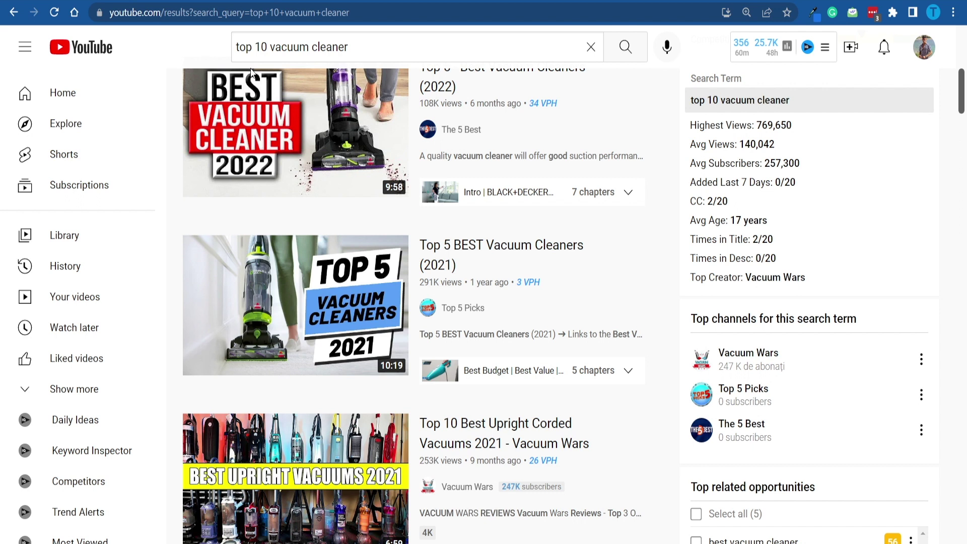
# Replace the YouTube search with 'top 10 lawn mowers 2022'.
pyautogui.tripleClick(375, 47)
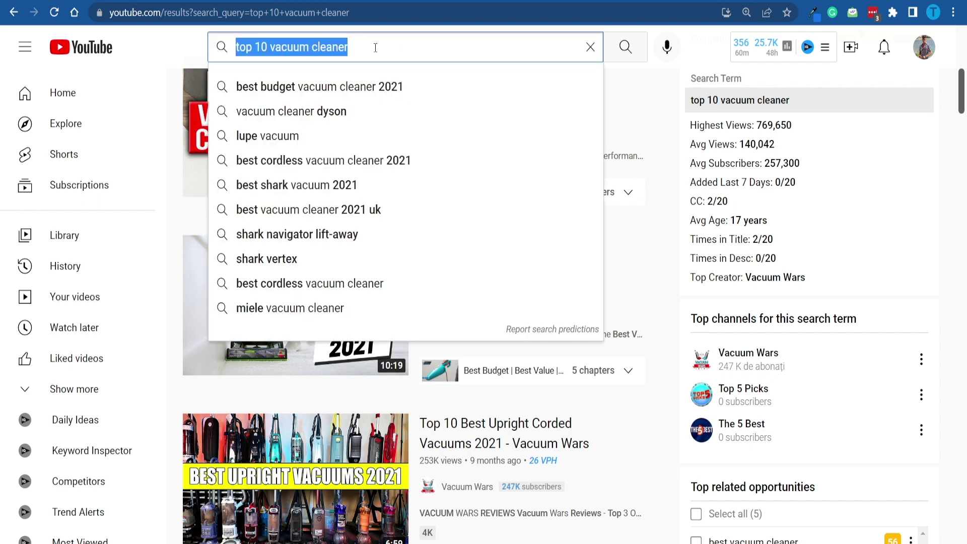
pyautogui.press('BackSpace')
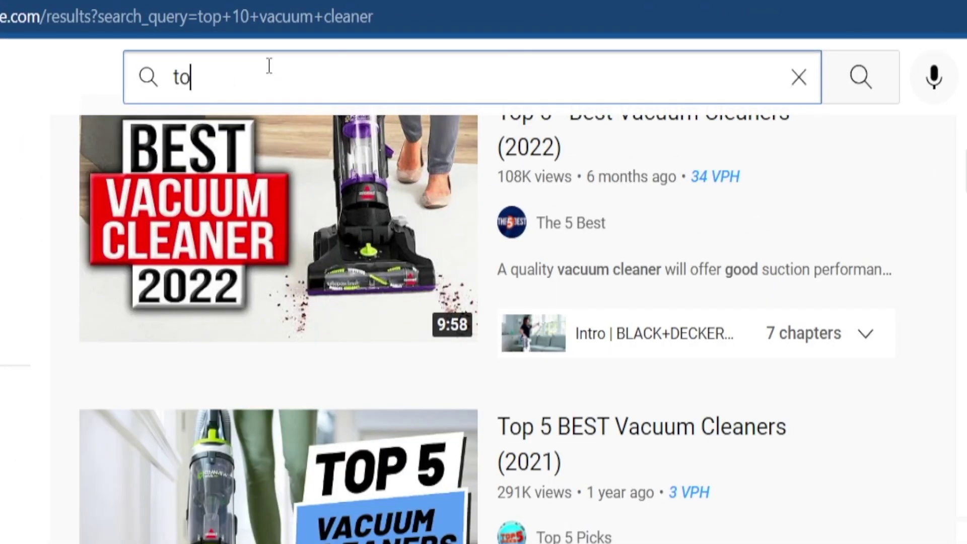
pyautogui.write('p 10 lawn m')
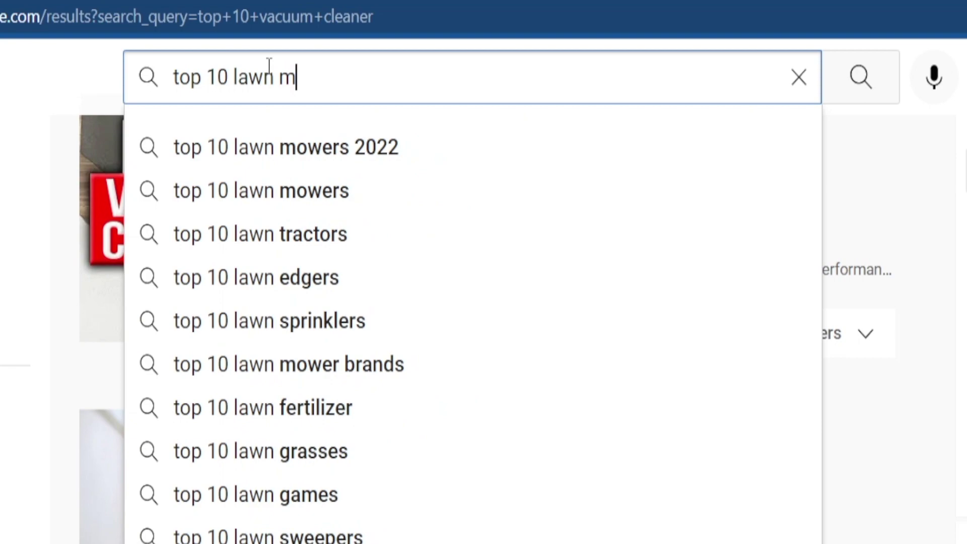
pyautogui.write('o')
pyautogui.click(272, 147)
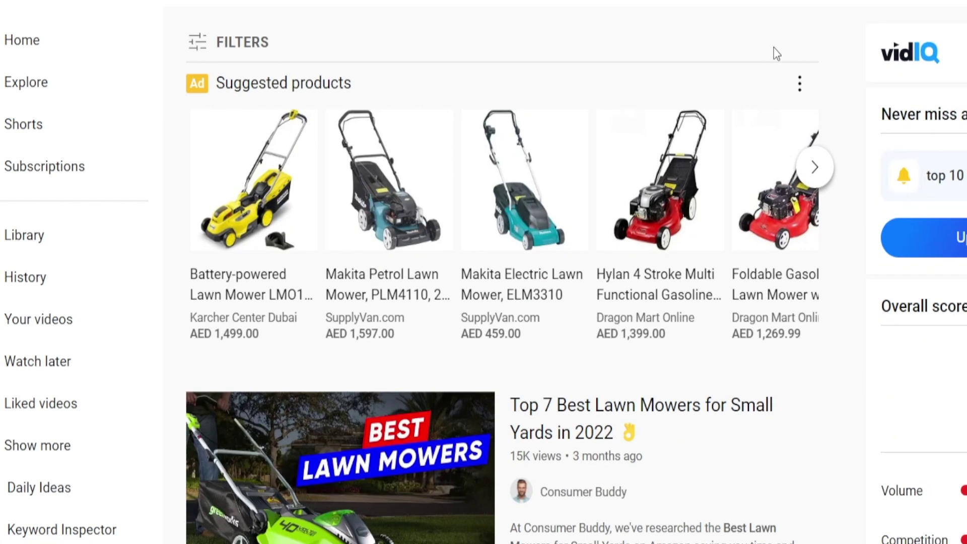
pyautogui.scroll(-5, 776, 53)
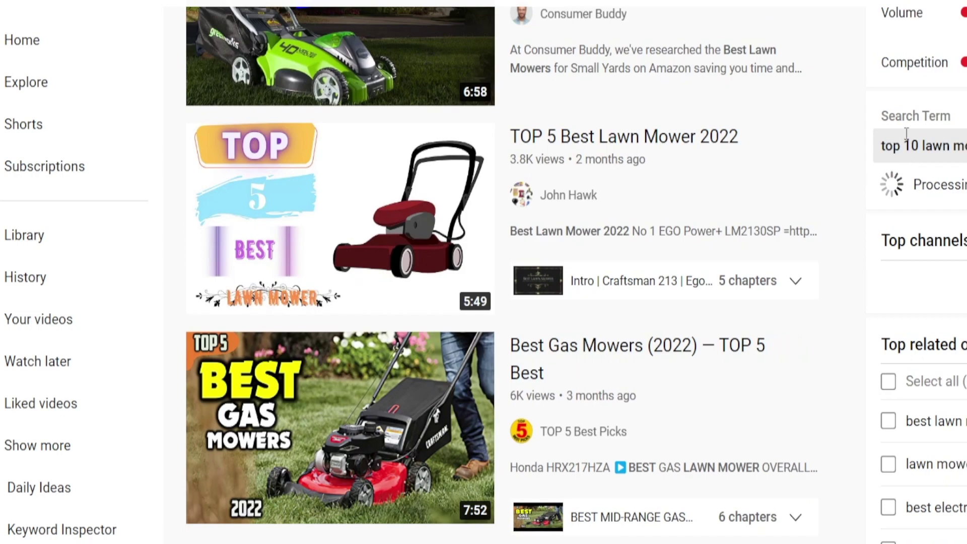
pyautogui.scroll(-3, 894, 224)
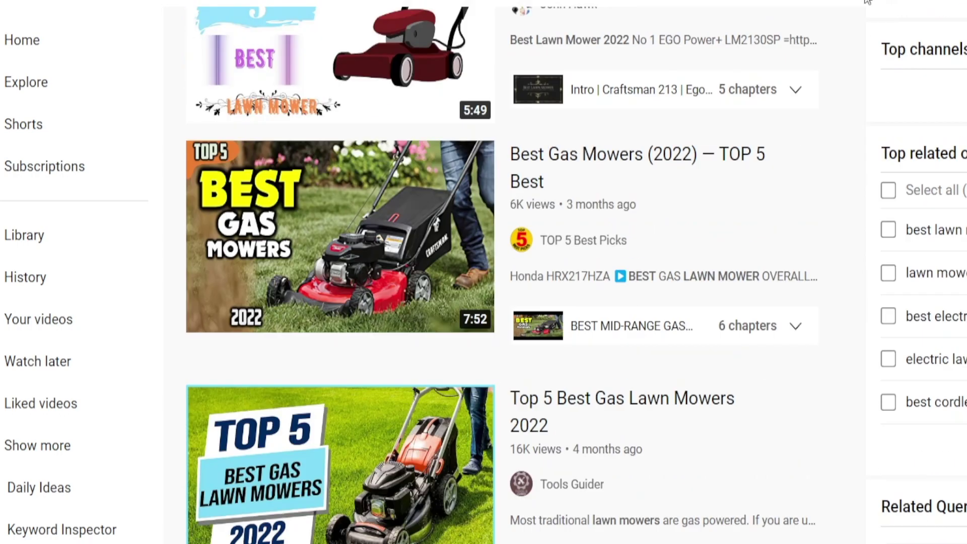
pyautogui.scroll(6, 894, 224)
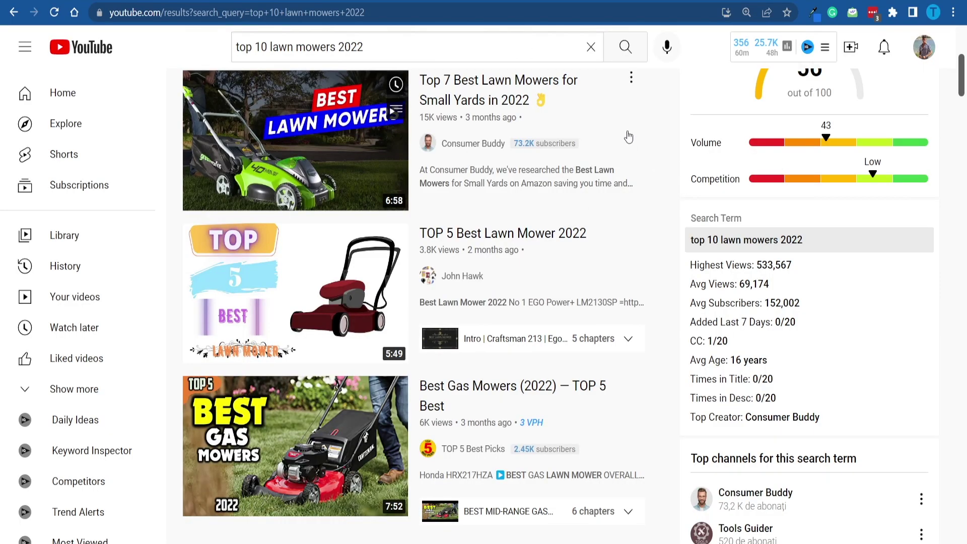
pyautogui.moveTo(529, 136)
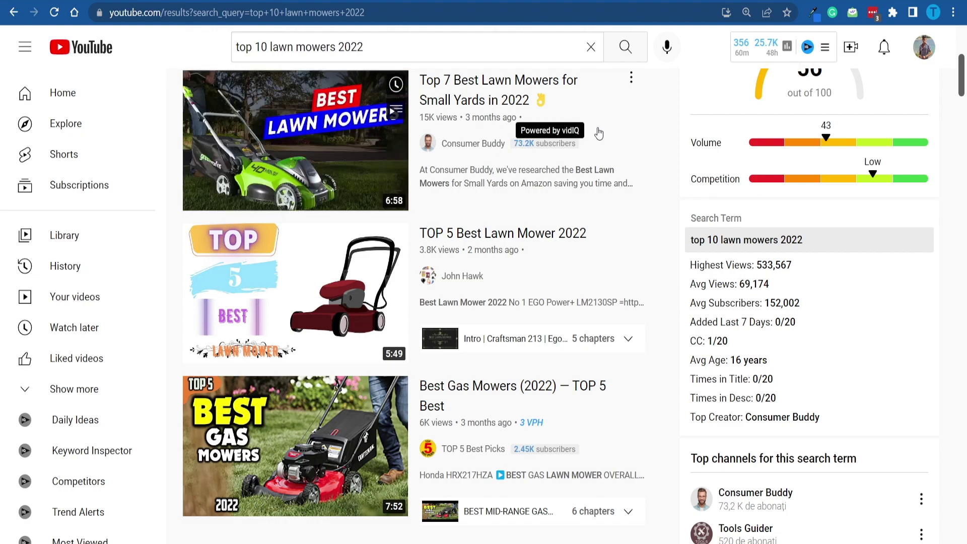
pyautogui.scroll(-3, 574, 280)
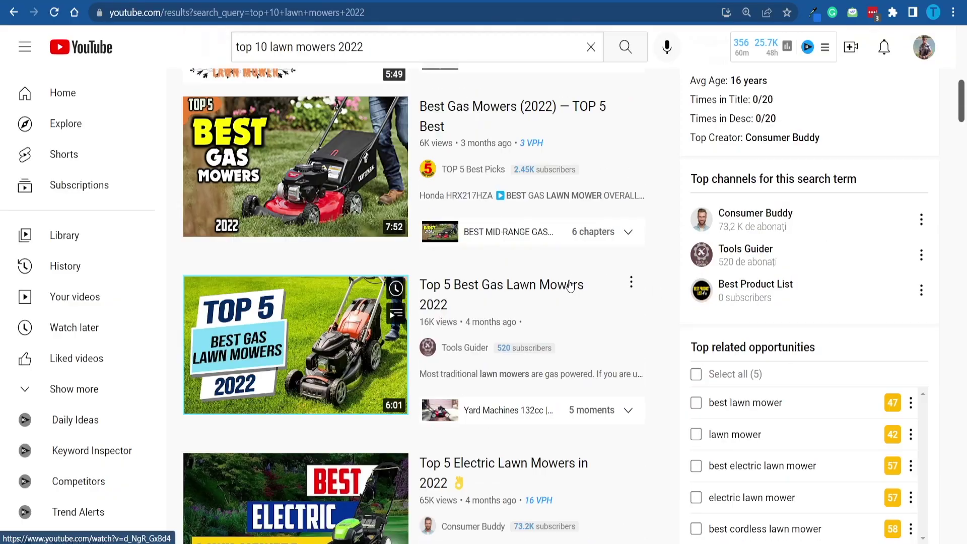
pyautogui.scroll(-3, 604, 227)
pyautogui.scroll(3, 624, 214)
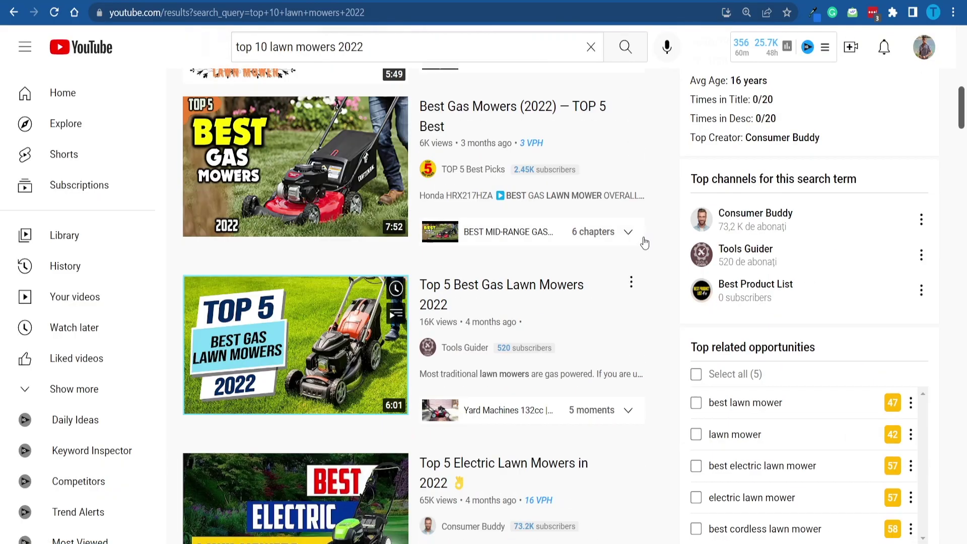
pyautogui.scroll(1, 678, 260)
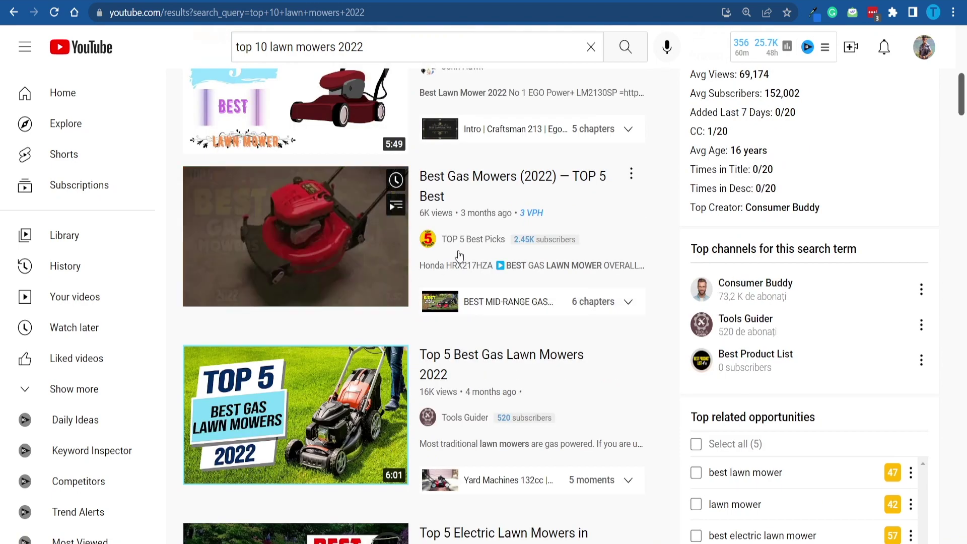
# Open Best Gas Mowers (2022), expand its description and highlight the Troy-Bilt TB160 link.
pyautogui.click(277, 257)
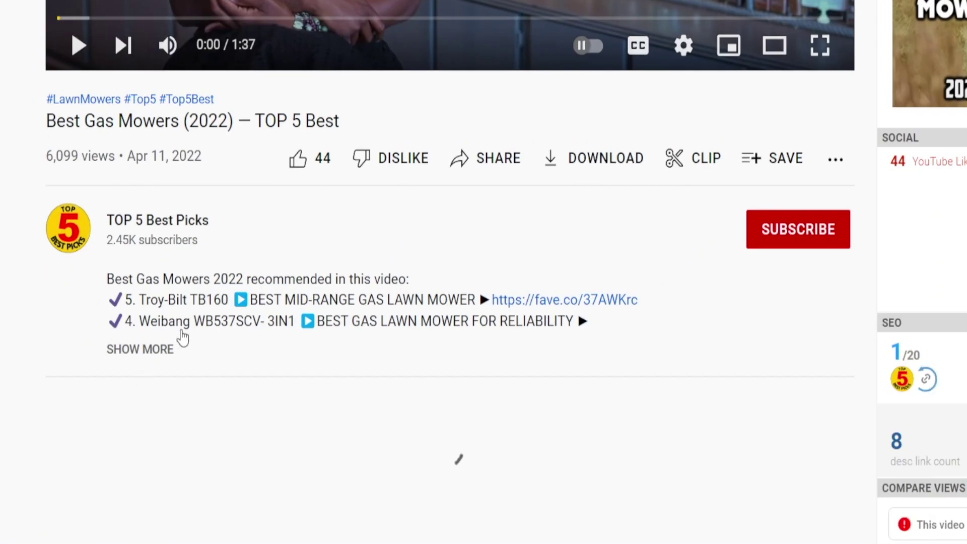
pyautogui.click(182, 340)
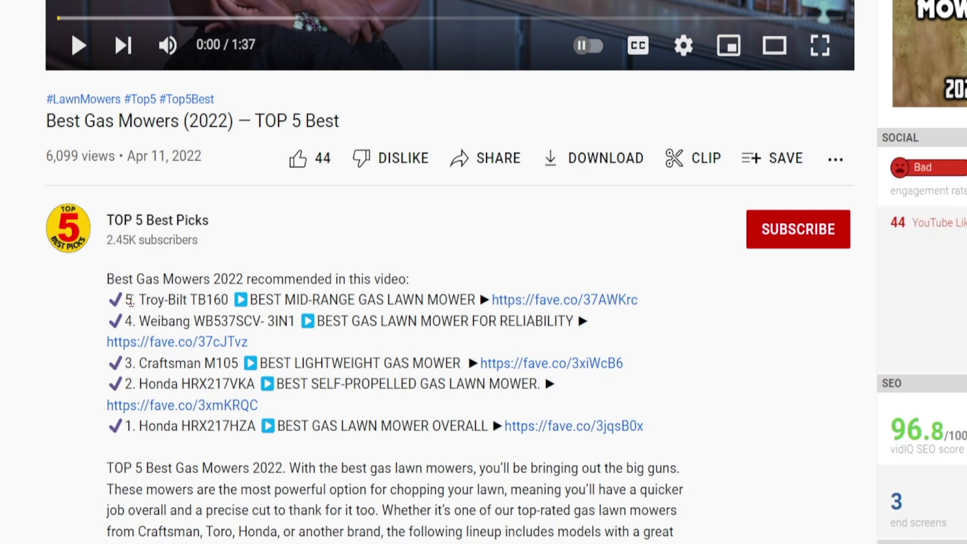
pyautogui.moveTo(140, 300); pyautogui.dragTo(451, 305)
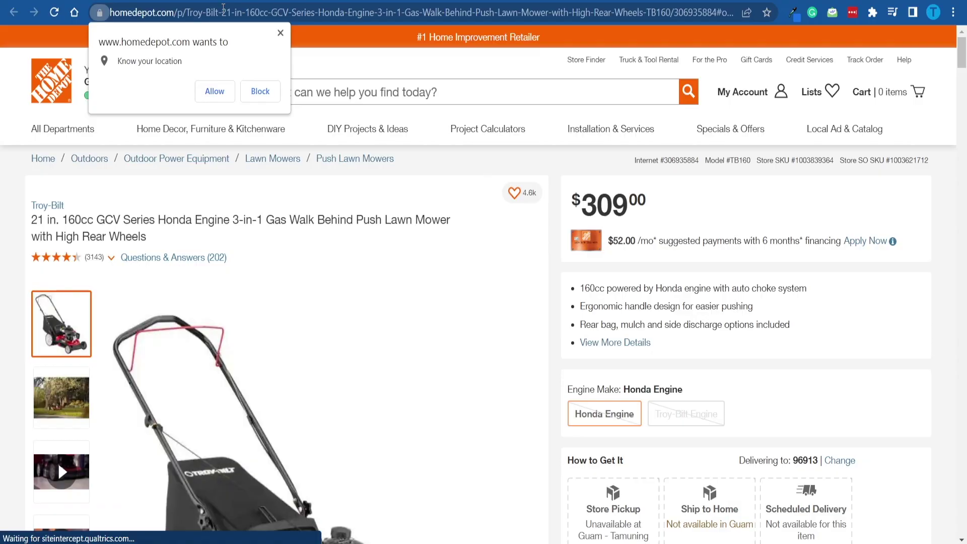
pyautogui.hotkey('ctrl', 'Tab')
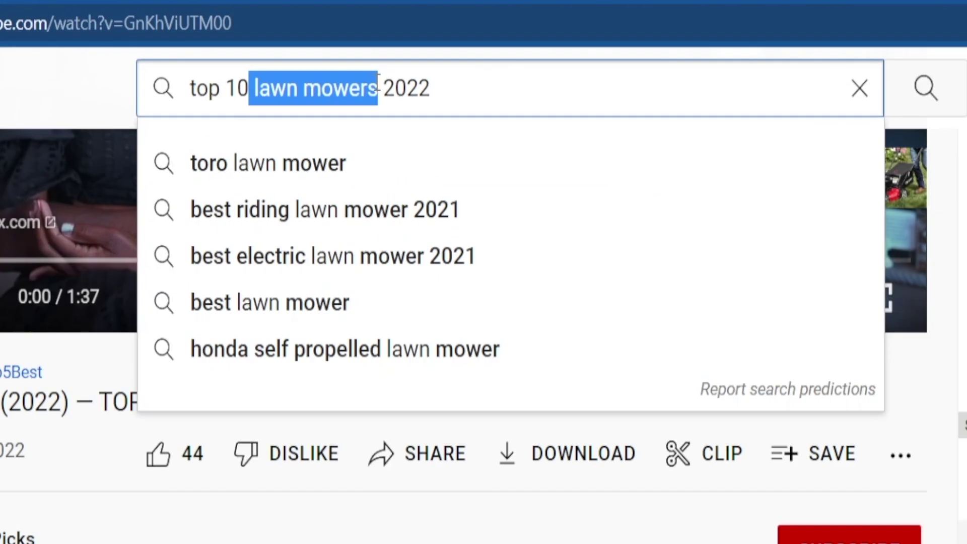
# Search electric toothbrushes, open Top 3 Best Electric Toothbrushes in 2022, and expand its description.
pyautogui.press('BackSpace')
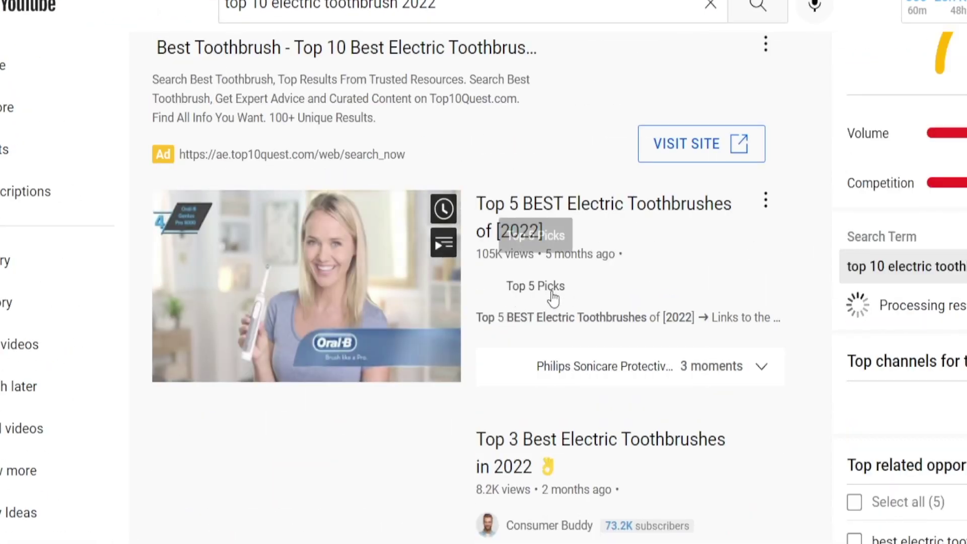
pyautogui.scroll(-3, 810, 276)
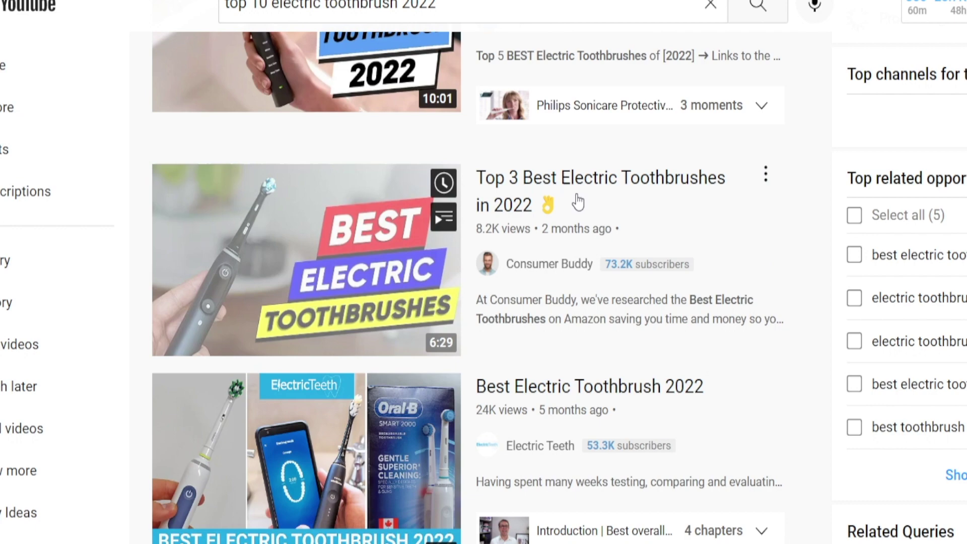
pyautogui.click(332, 256)
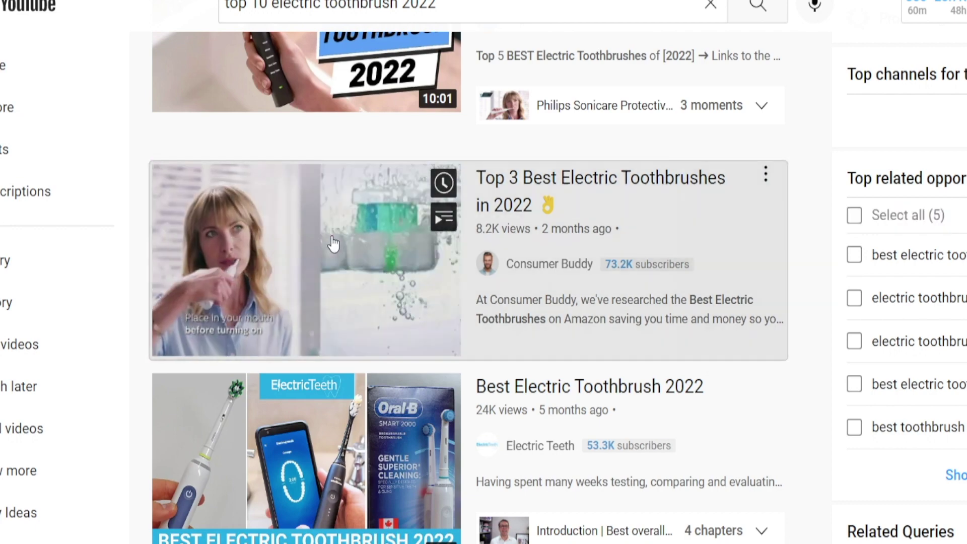
pyautogui.scroll(-3, 328, 214)
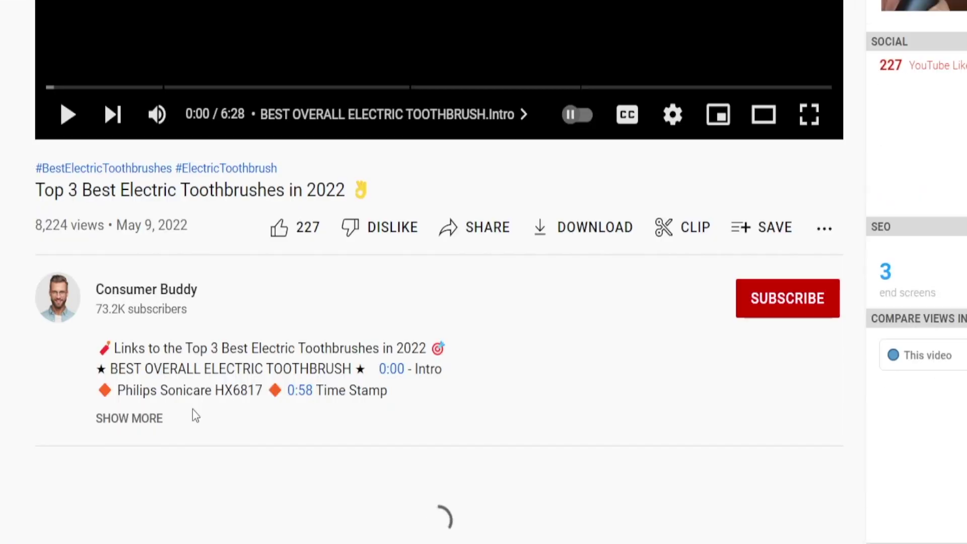
pyautogui.click(118, 419)
pyautogui.scroll(-3, 446, 312)
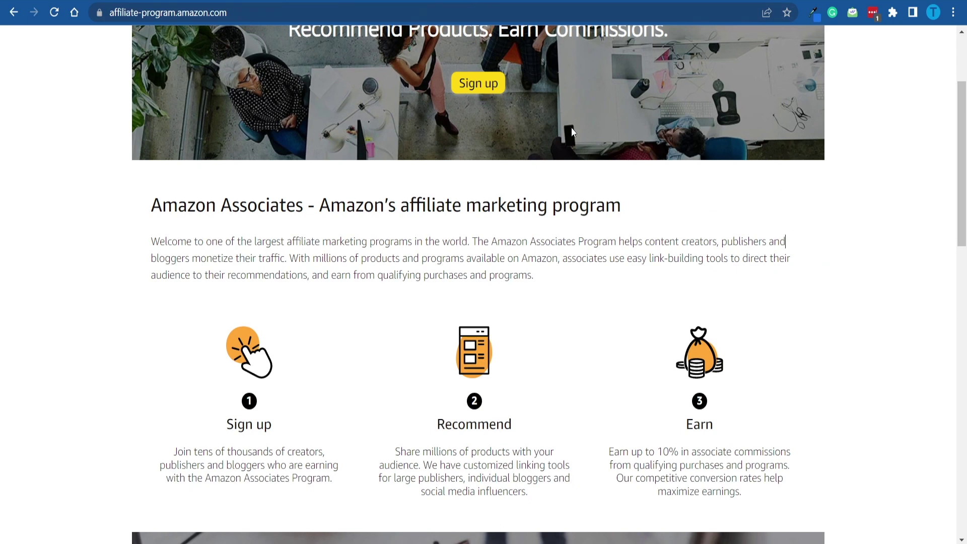
pyautogui.scroll(2, 572, 132)
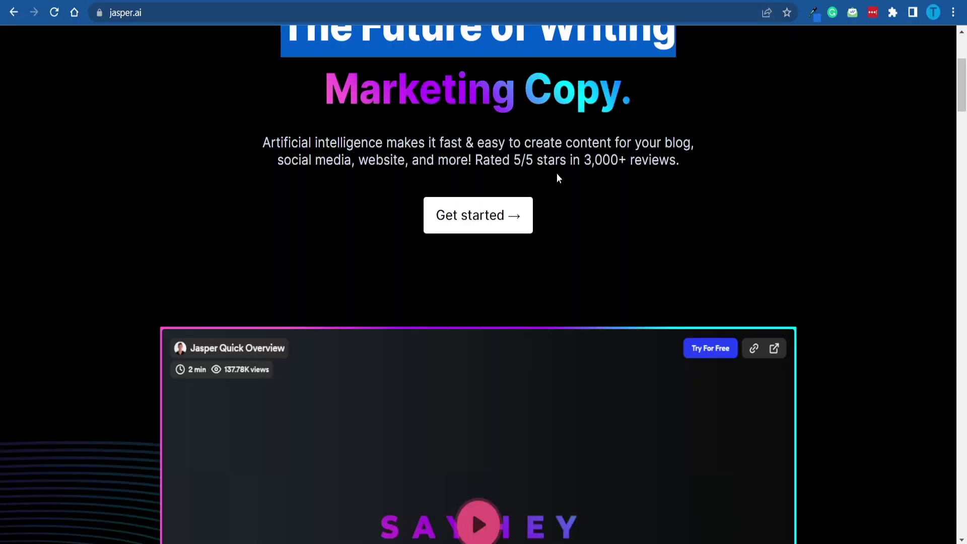
pyautogui.scroll(-4, 678, 241)
pyautogui.scroll(-2, 876, 212)
pyautogui.scroll(3, 875, 213)
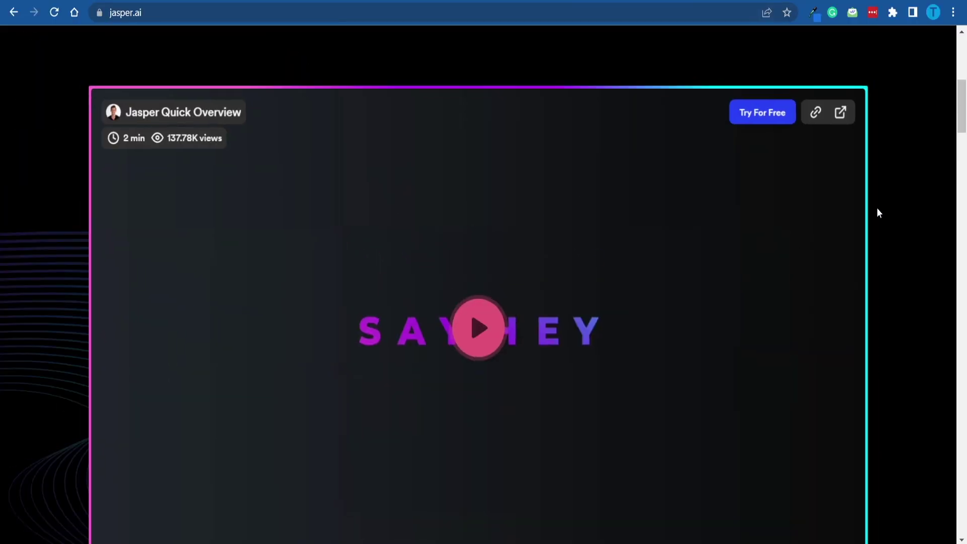
pyautogui.scroll(4, 877, 208)
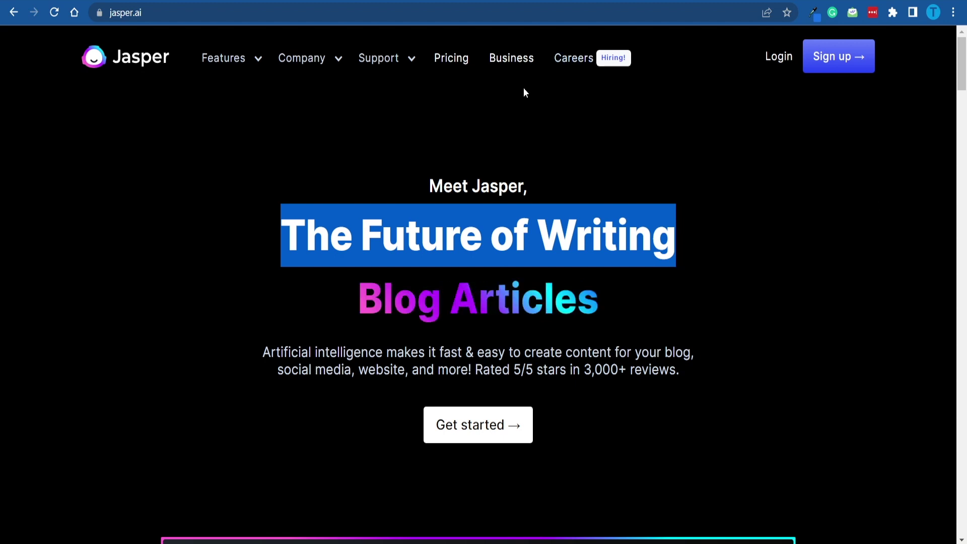
# Highlight Jasper's Boss Mode plan description and its $99/mo price for 100,000 words.
pyautogui.click(450, 58)
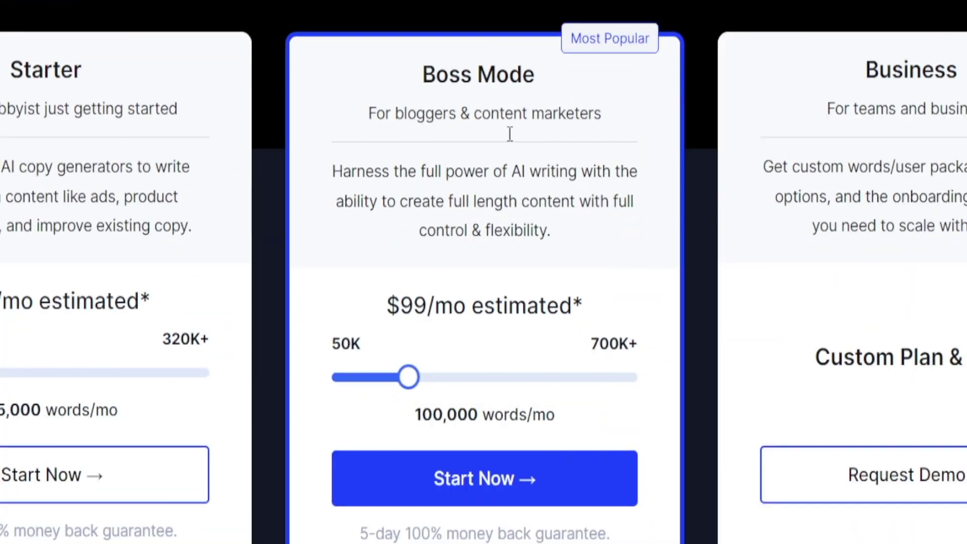
pyautogui.moveTo(568, 45); pyautogui.dragTo(683, 91)
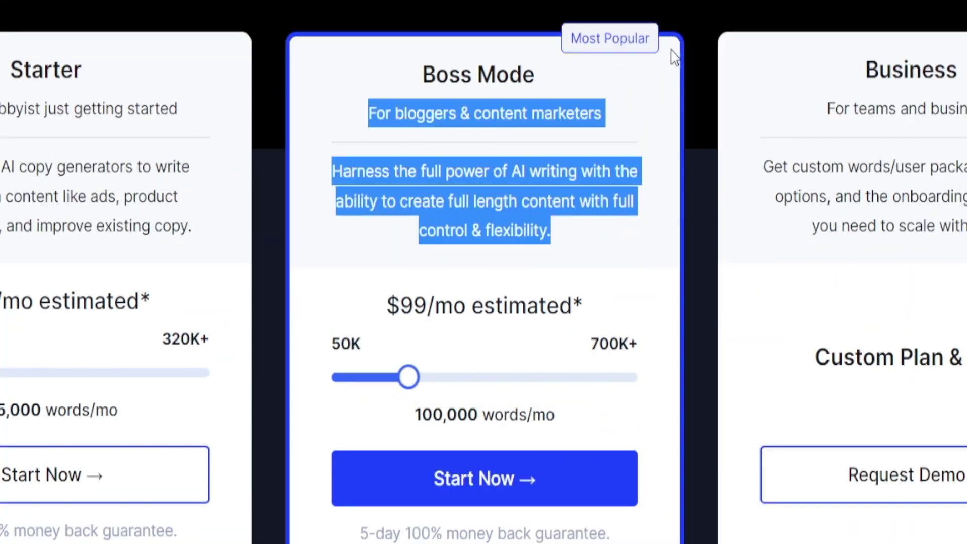
pyautogui.click(682, 91)
pyautogui.moveTo(376, 307); pyautogui.dragTo(586, 302)
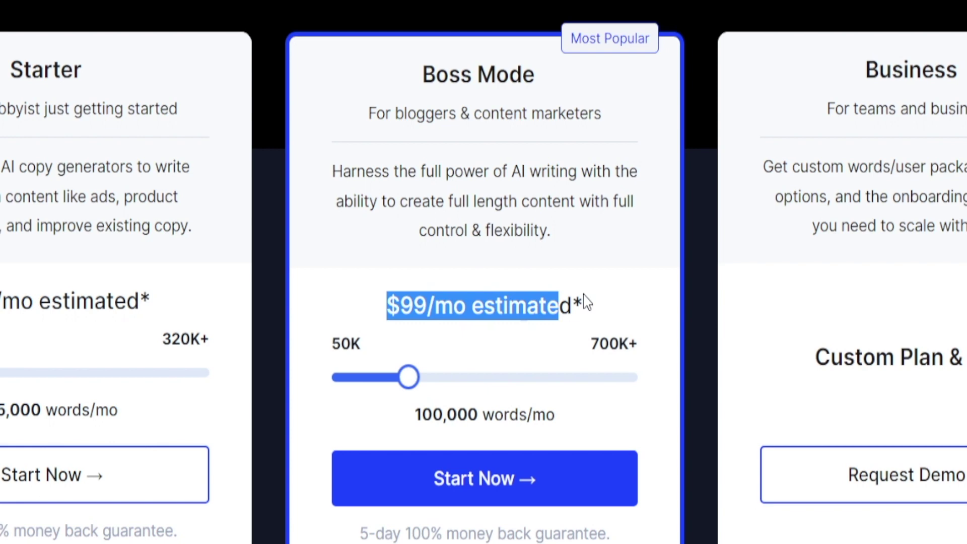
pyautogui.click(570, 236)
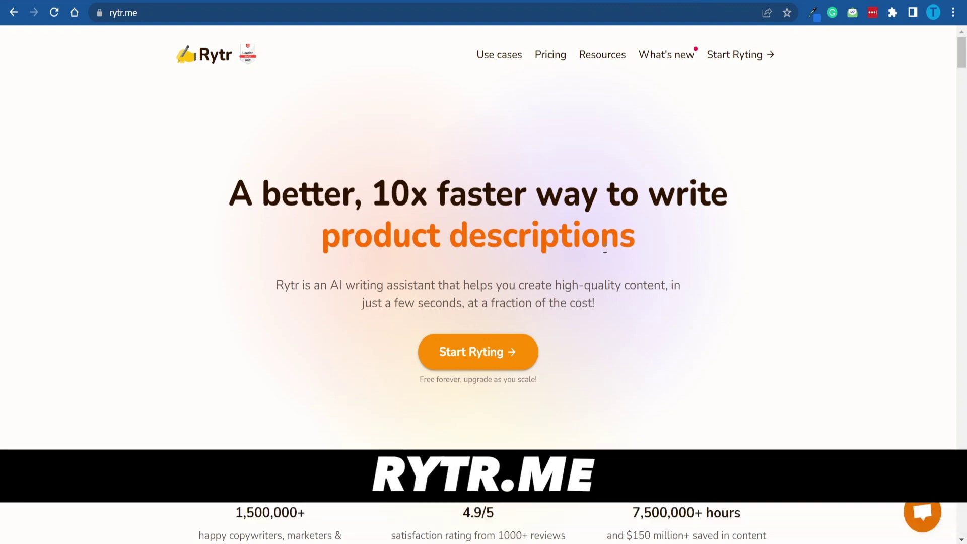
# Start Ryting on rytr.me to reach the editor sidebar.
pyautogui.click(479, 287)
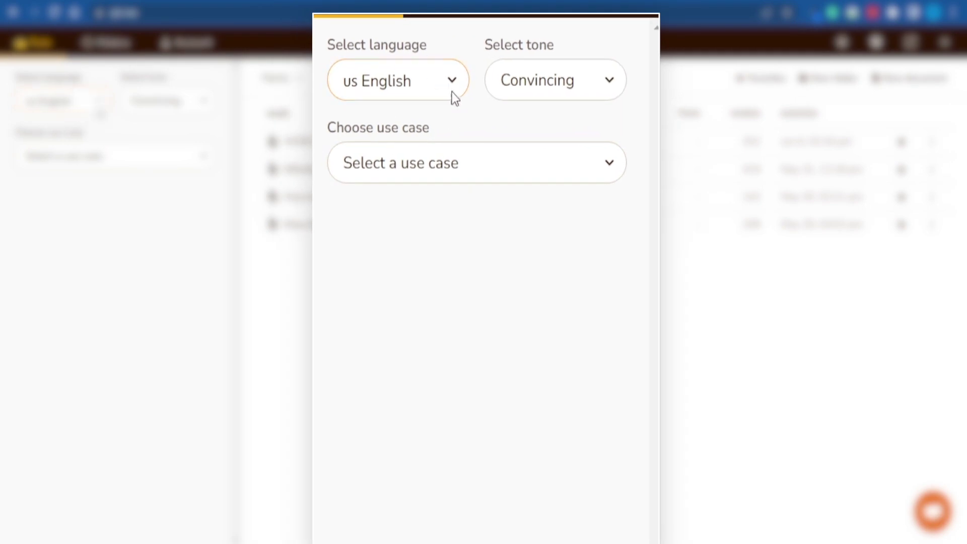
# Keep US English and the Convincing tone, and choose Blog Section Writing as the use case.
pyautogui.click(591, 81)
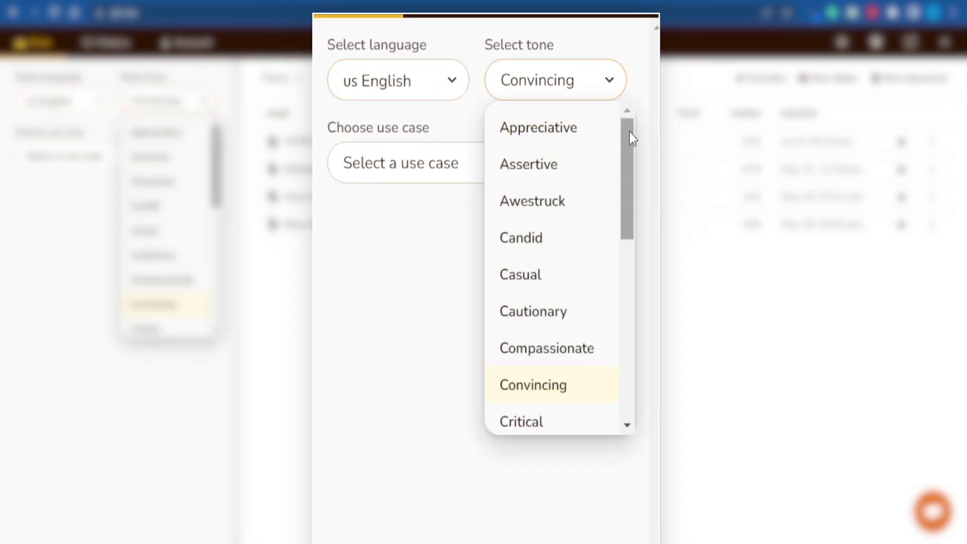
pyautogui.scroll(-5, 567, 226)
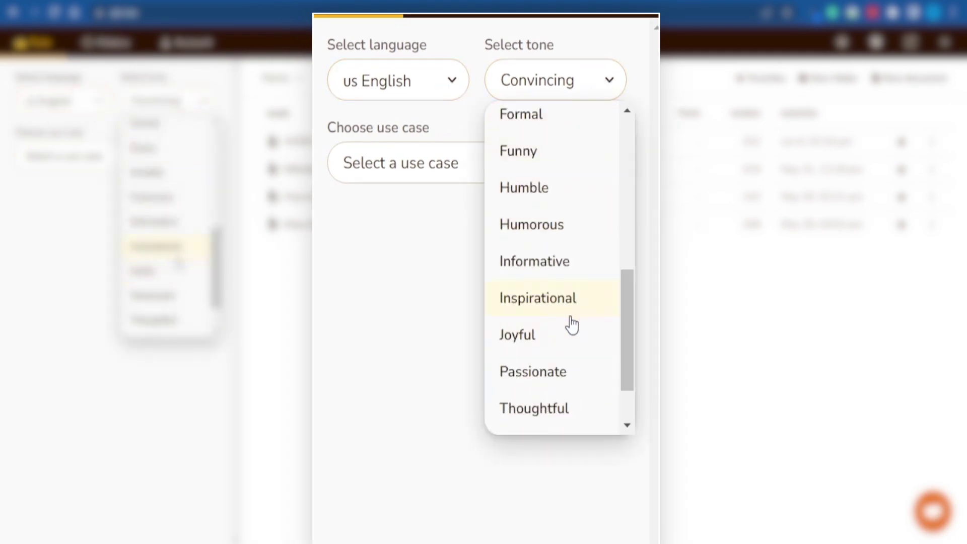
pyautogui.click(445, 219)
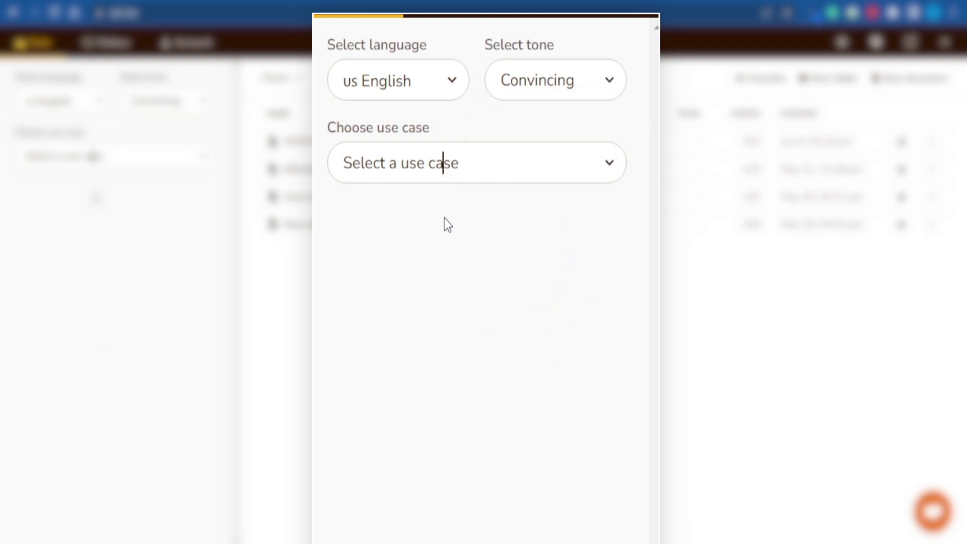
pyautogui.click(468, 162)
pyautogui.scroll(-5, 548, 262)
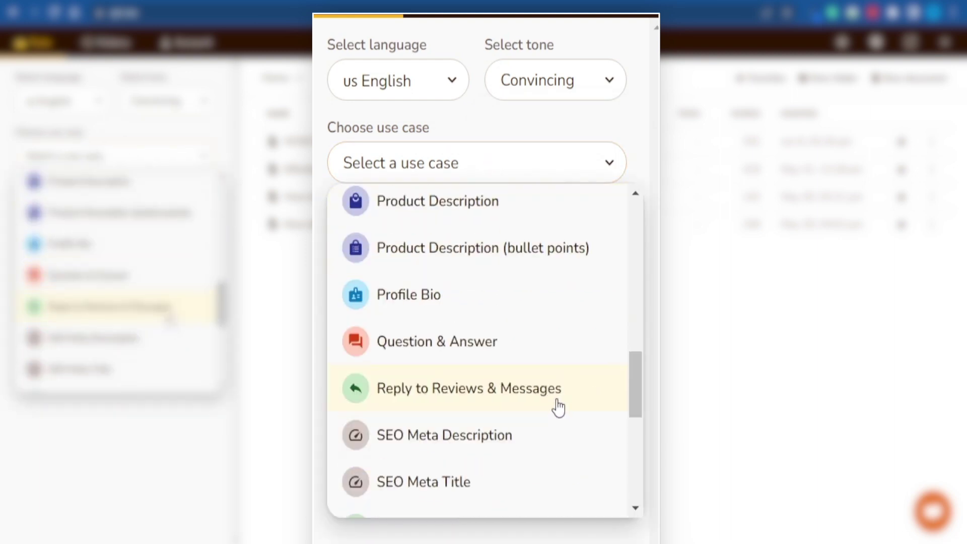
pyautogui.scroll(3, 558, 407)
pyautogui.scroll(3, 558, 406)
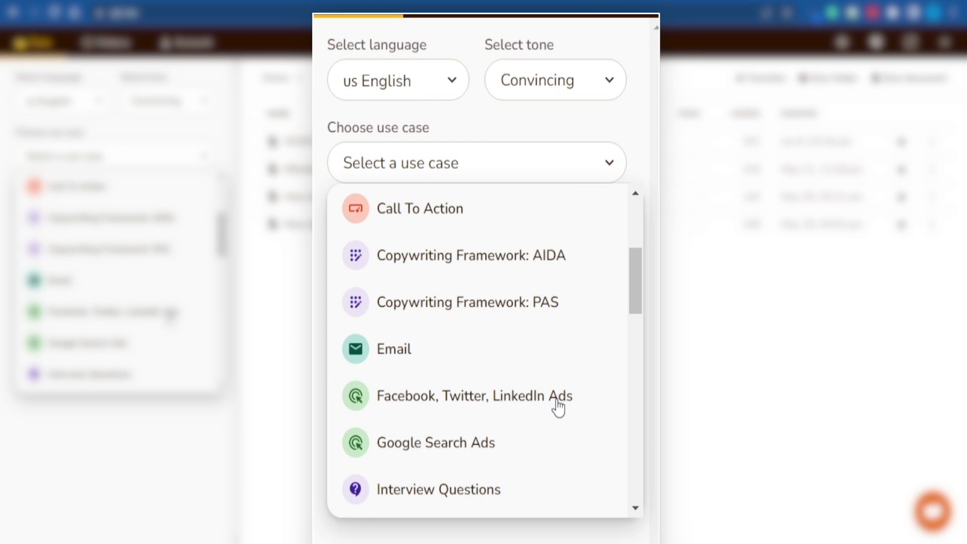
pyautogui.scroll(2, 559, 406)
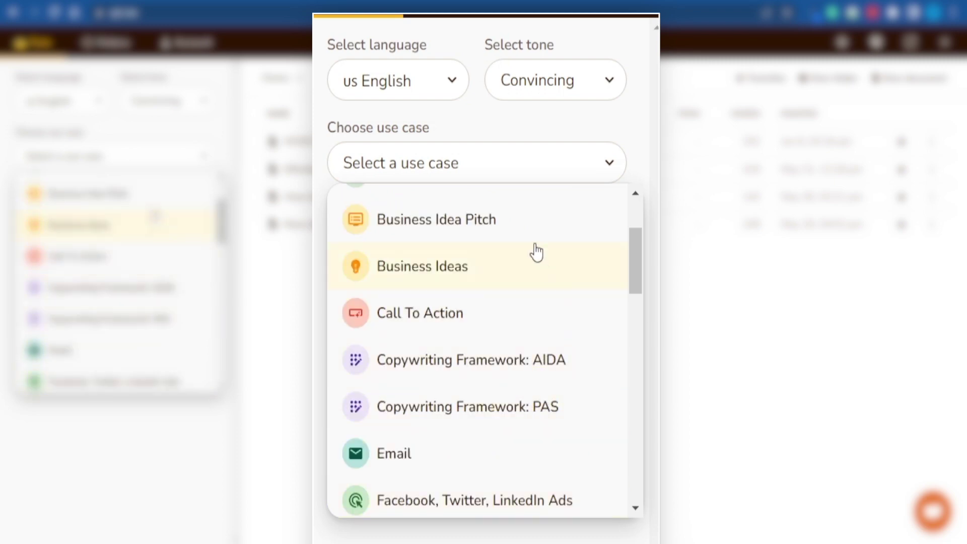
pyautogui.scroll(3, 536, 251)
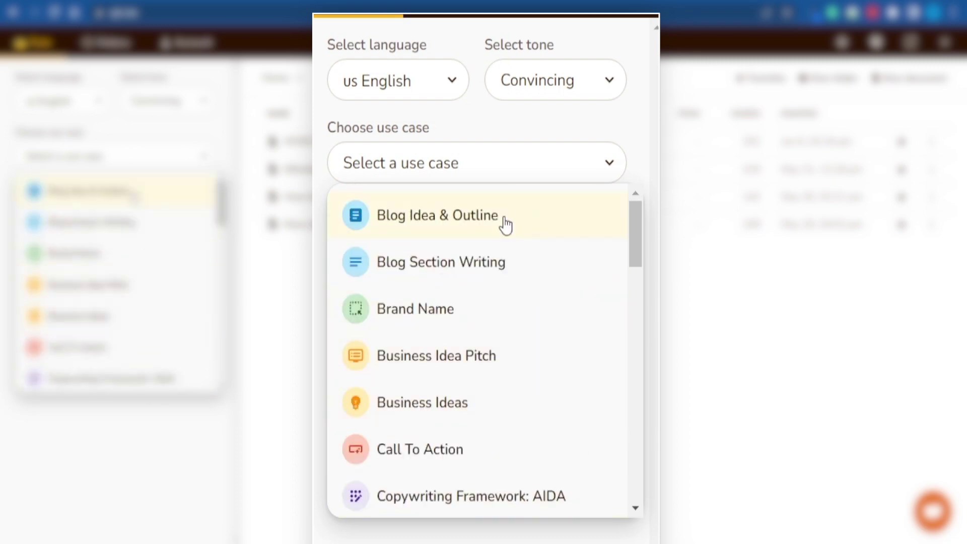
pyautogui.click(456, 266)
# Enter 'Top 5 electric toothbrushes' as the Blog Section Writing topic.
pyautogui.click(397, 264)
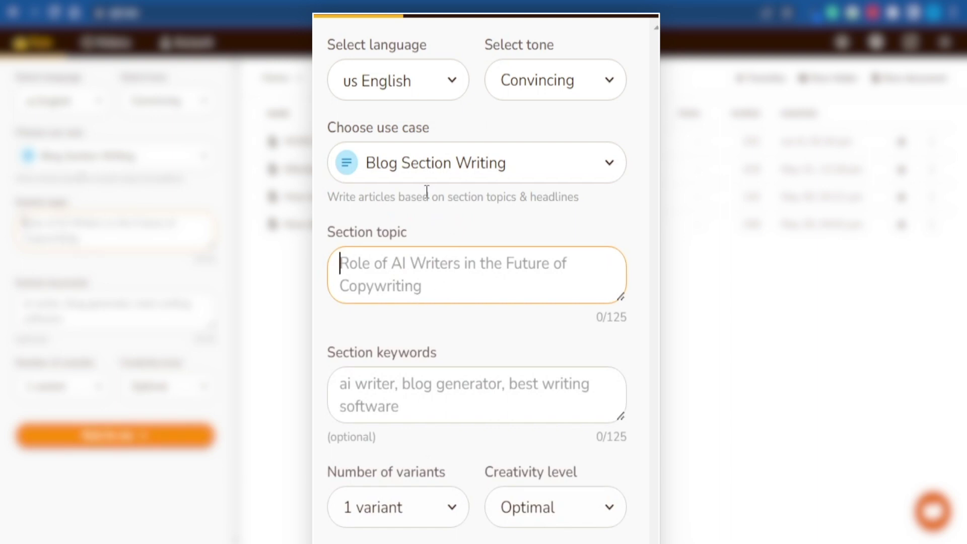
pyautogui.write('Top 5 e')
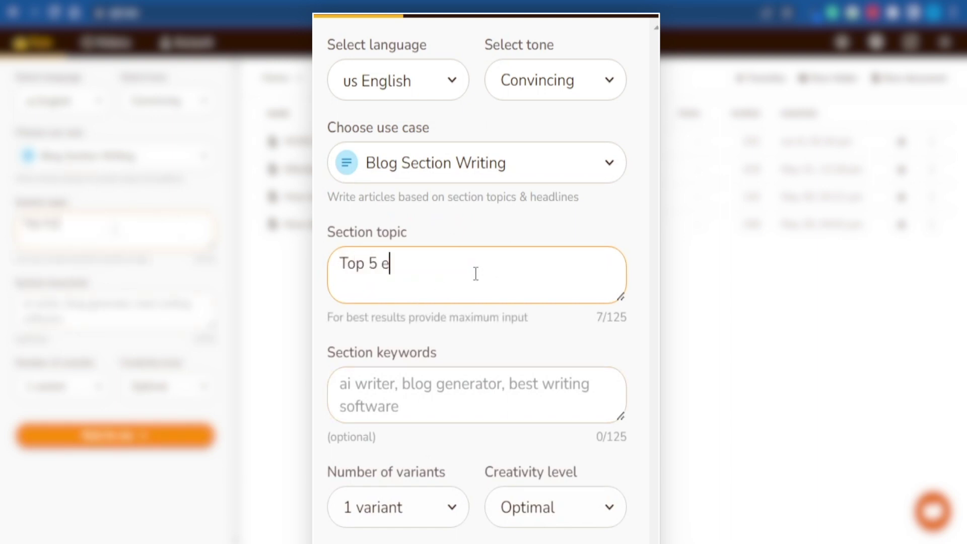
pyautogui.write('lectric toothbrushes')
pyautogui.click(504, 332)
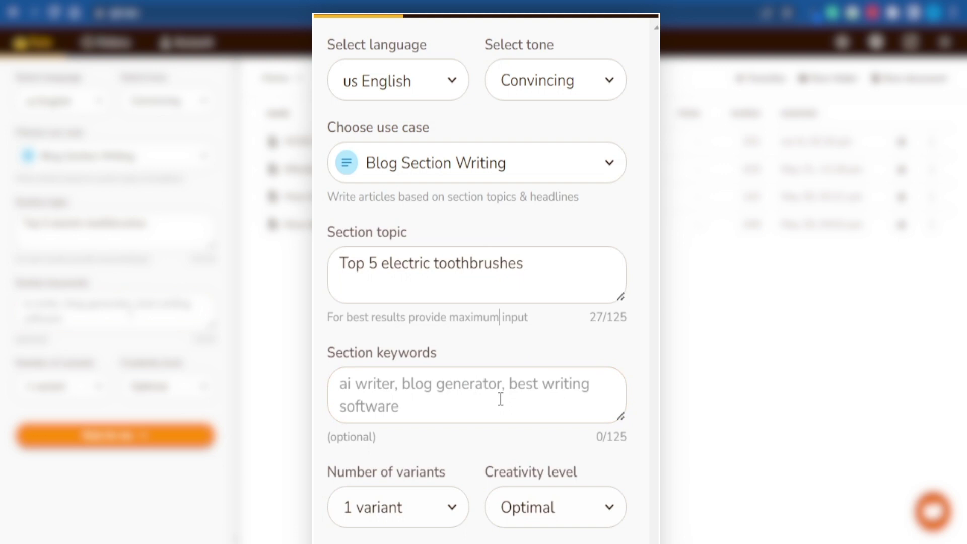
pyautogui.write('toot')
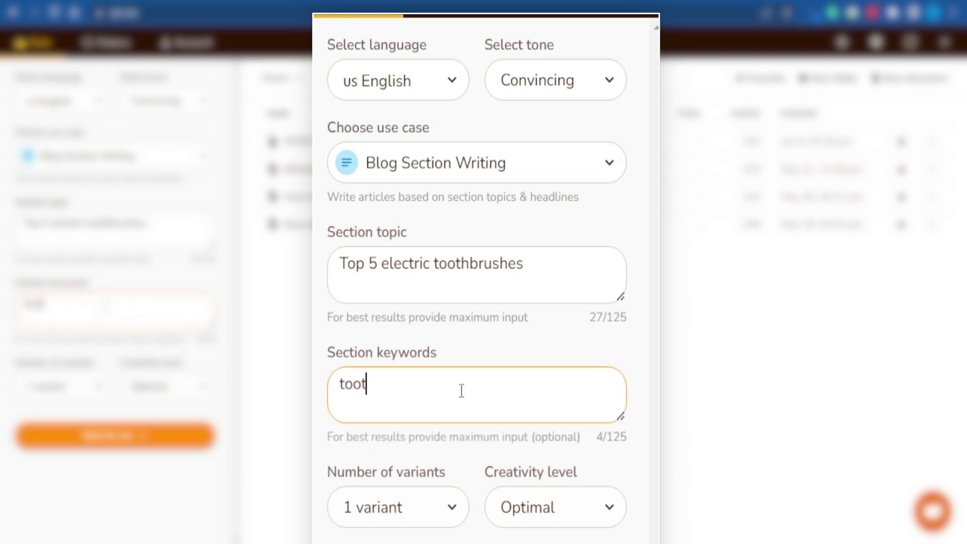
pyautogui.write('hbrush, electric, price')
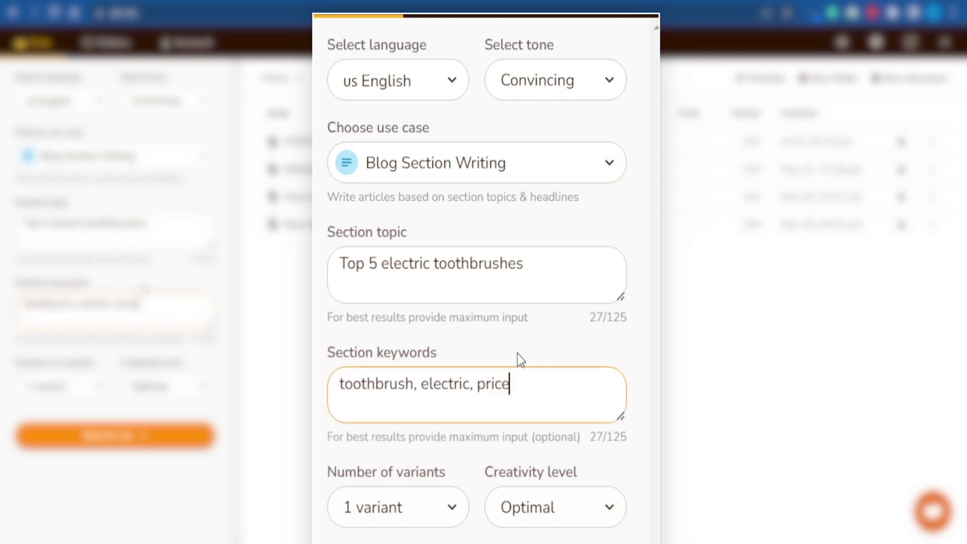
pyautogui.scroll(-3, 476, 506)
# Generate three Optimal-creativity variants of the top 5 electric toothbrushes blog section.
pyautogui.click(417, 323)
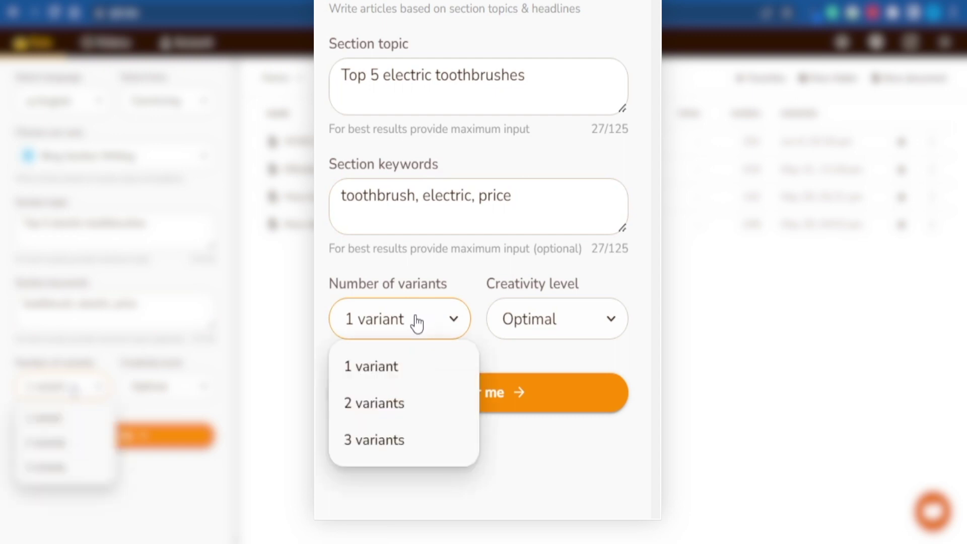
pyautogui.click(412, 441)
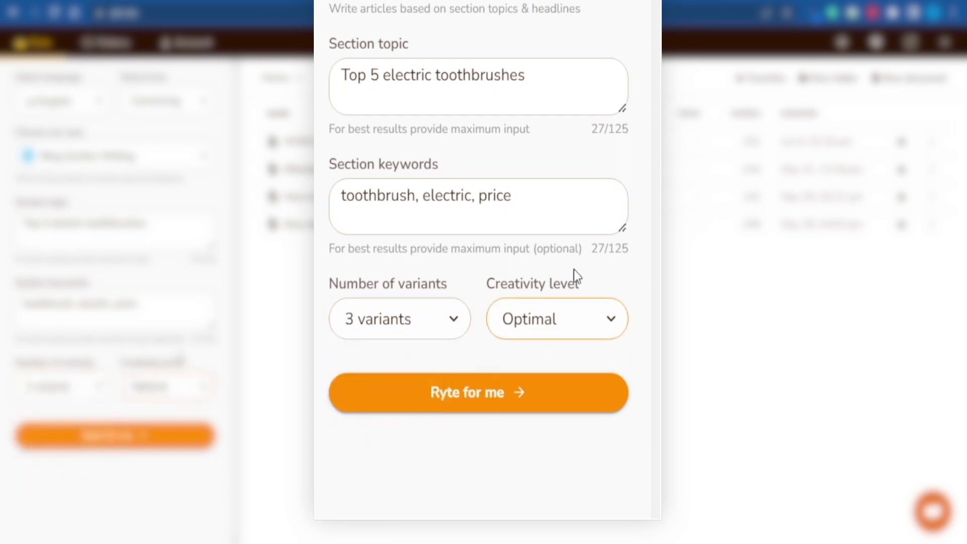
pyautogui.click(565, 329)
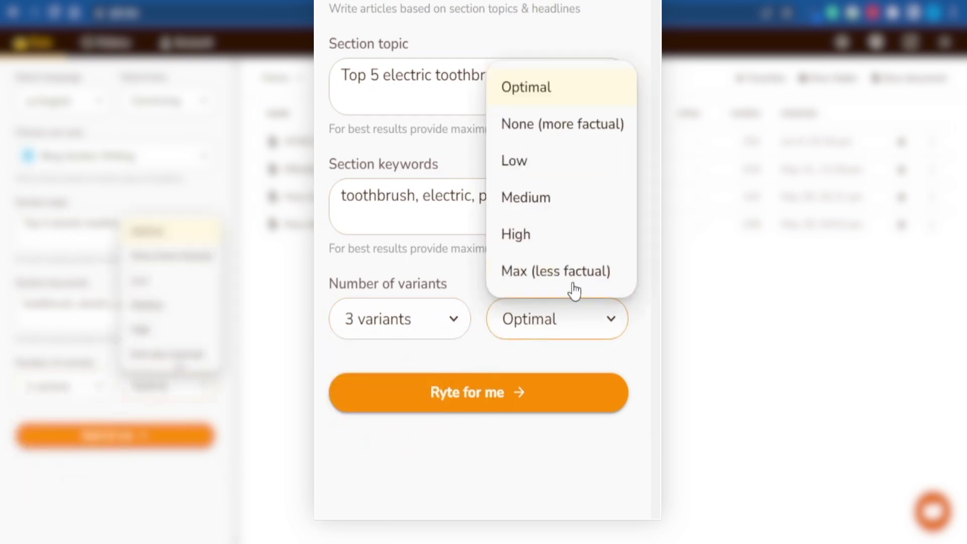
pyautogui.click(589, 89)
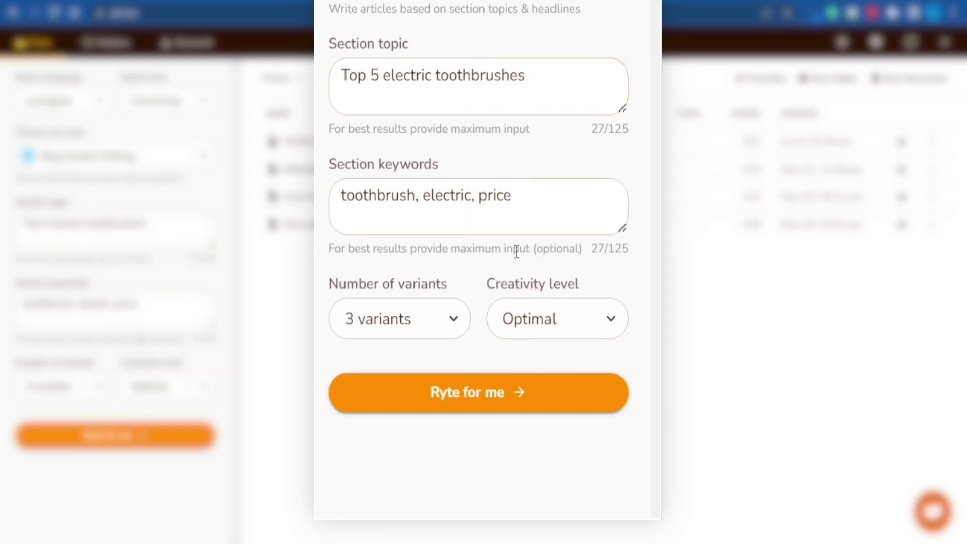
pyautogui.click(467, 393)
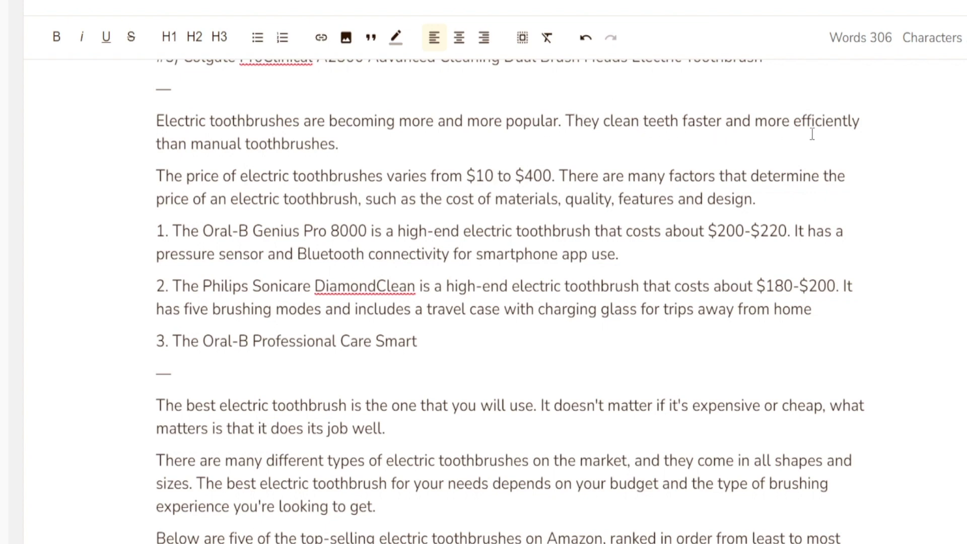
# Read through the first generated toothbrush variant, highlighting phrases along the way.
pyautogui.moveTo(160, 143); pyautogui.dragTo(338, 143)
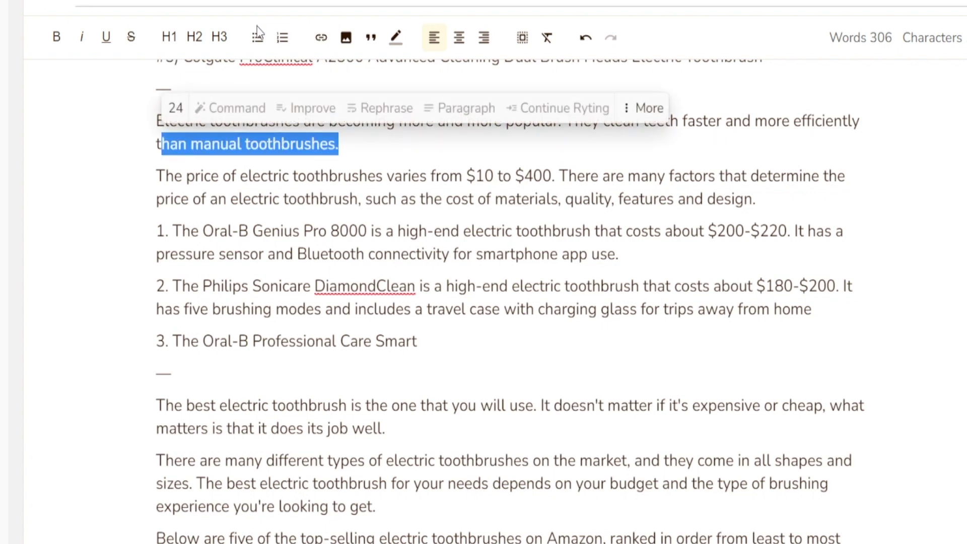
pyautogui.moveTo(176, 175); pyautogui.dragTo(351, 176)
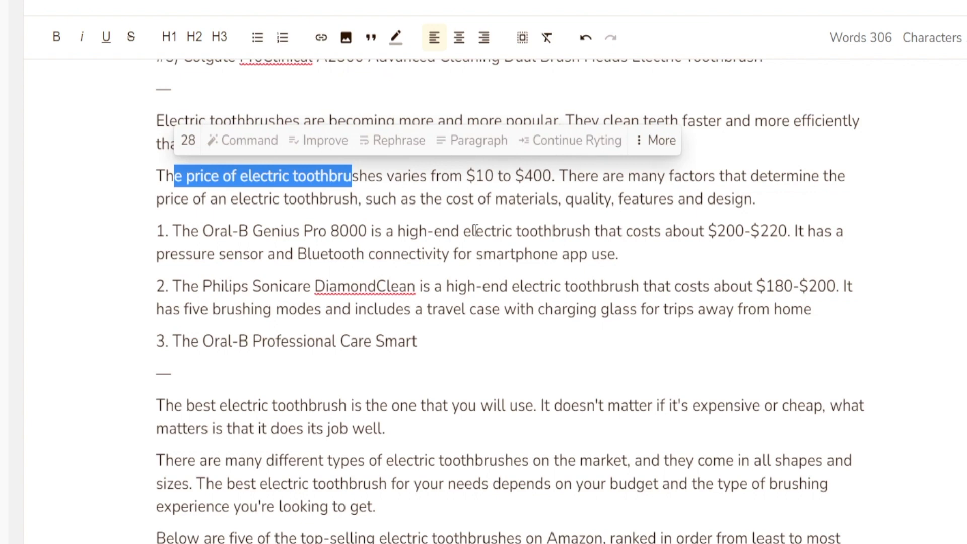
pyautogui.click(570, 231)
pyautogui.moveTo(147, 236); pyautogui.dragTo(366, 302)
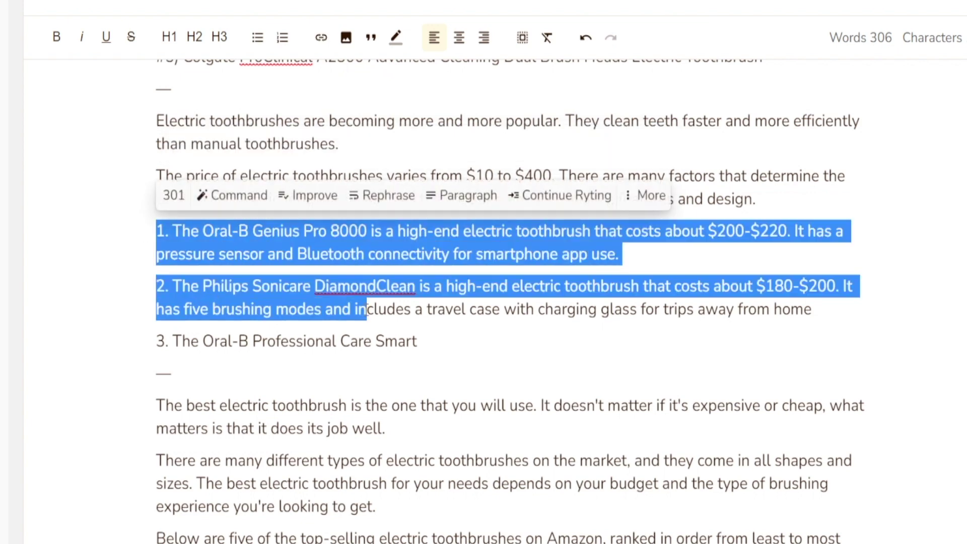
pyautogui.scroll(-1, 367, 302)
pyautogui.click(344, 362)
pyautogui.scroll(4, 340, 389)
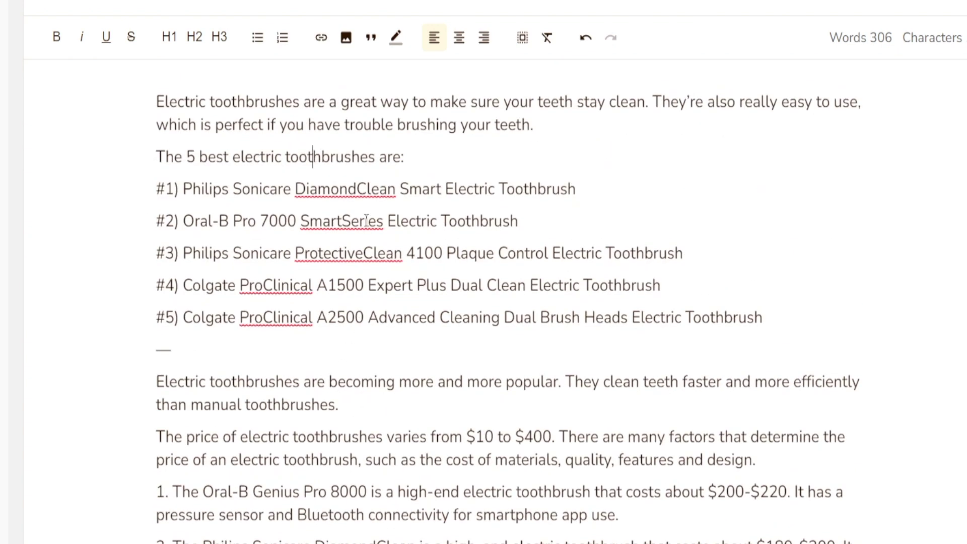
pyautogui.scroll(-3, 360, 210)
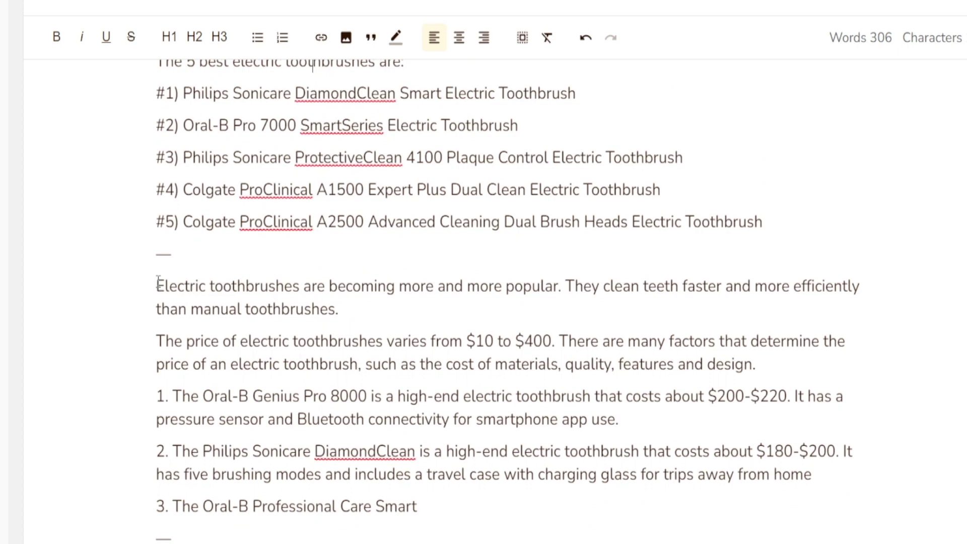
# Review the second variant and select the product name 'The Oral-B Genius Pro 8000'.
pyautogui.moveTo(157, 286); pyautogui.dragTo(468, 499)
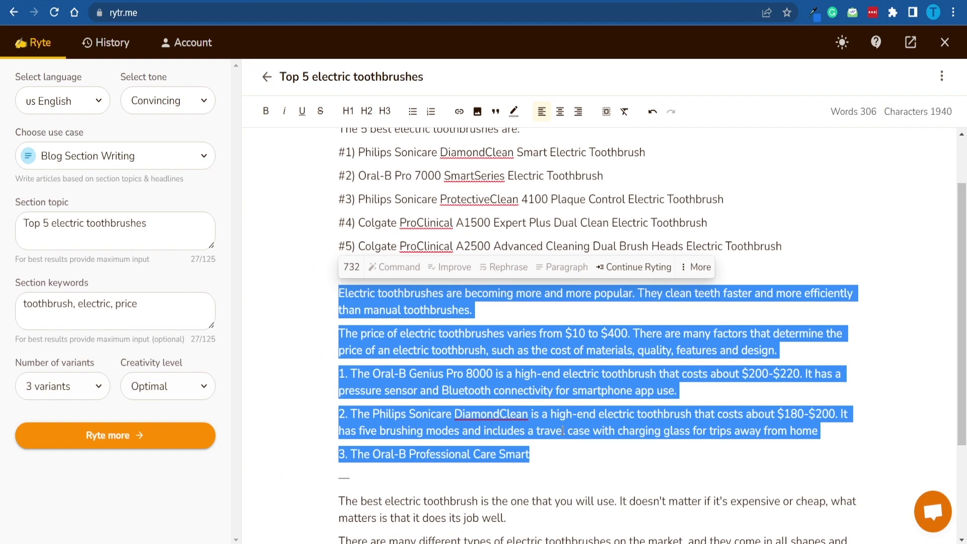
pyautogui.click(471, 474)
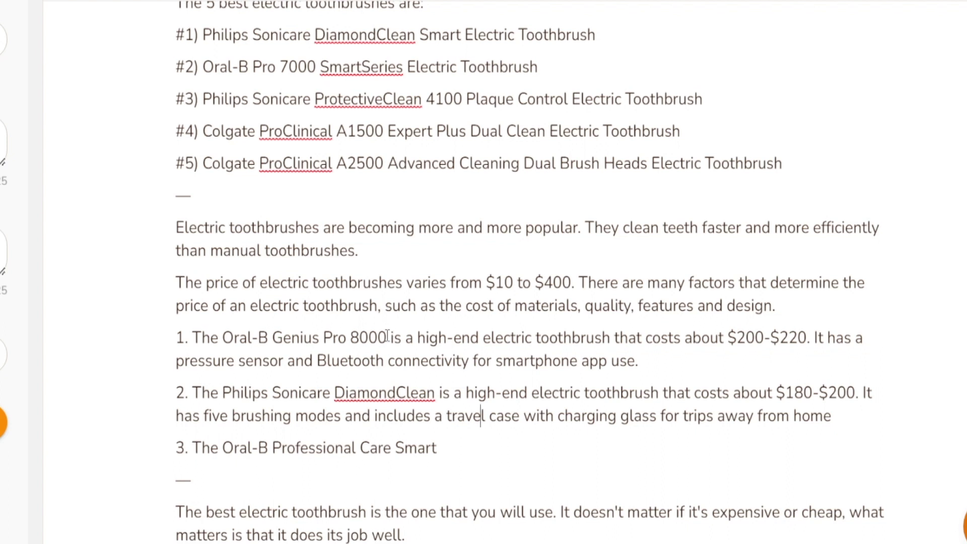
pyautogui.moveTo(388, 337); pyautogui.dragTo(193, 337)
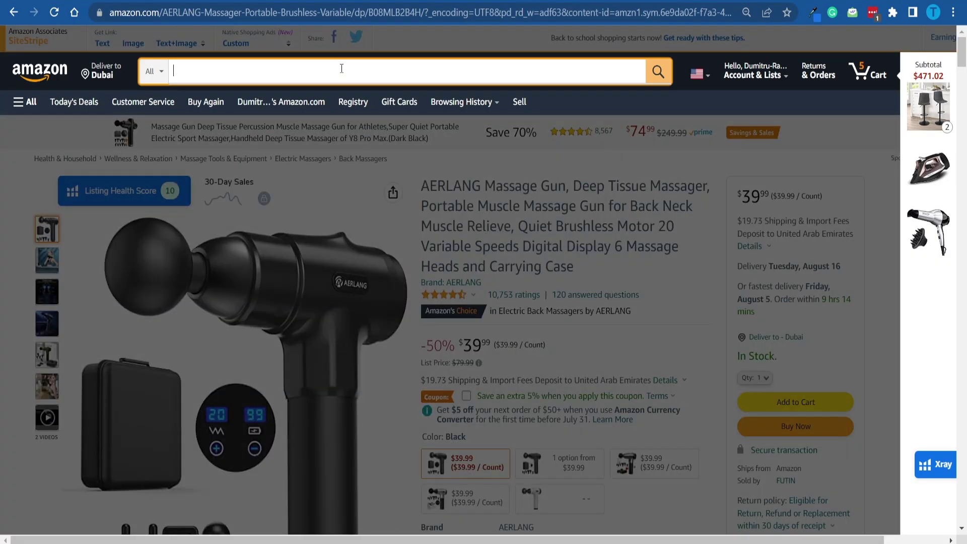
# Search Amazon for 'The Oral-B Genius Pro 8000' and open the Oral-B Genius 8000 listing.
pyautogui.write('The Oral-B Genius Pro 8000')
pyautogui.press('Return')
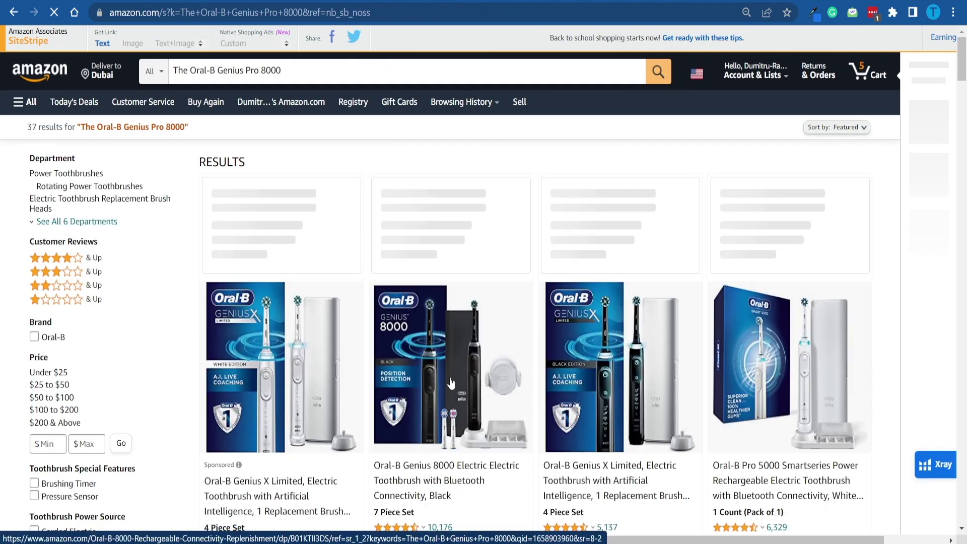
pyautogui.scroll(-2, 306, 235)
pyautogui.click(456, 334)
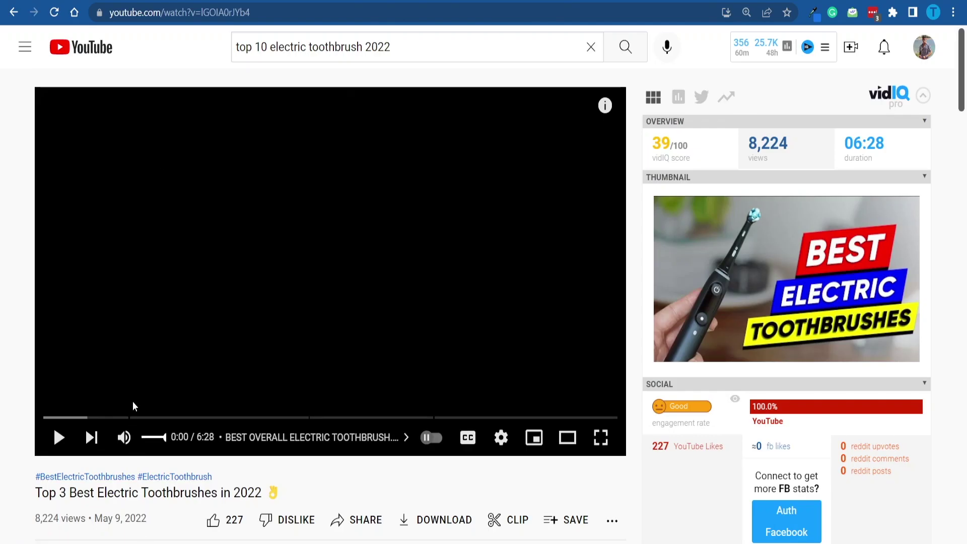
# Skip the Top 3 toothbrush video from 0:55, past Philips Sonicare, to the Oral-B Smart 1500.
pyautogui.click(129, 417)
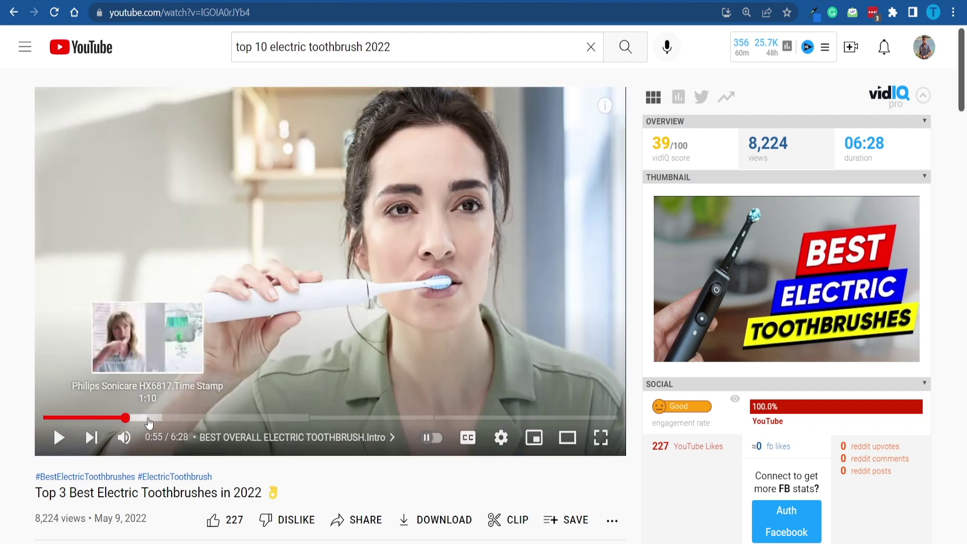
pyautogui.click(148, 417)
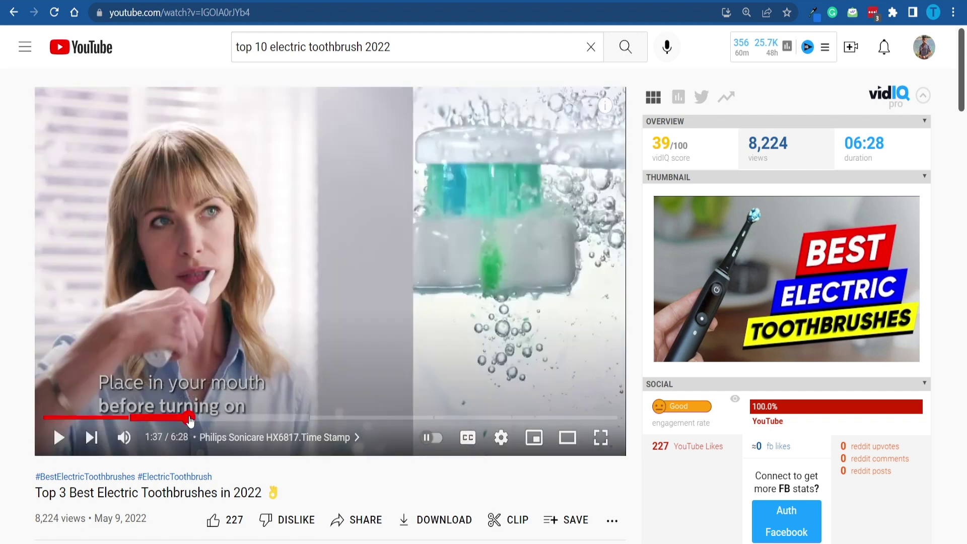
pyautogui.click(189, 417)
pyautogui.click(238, 418)
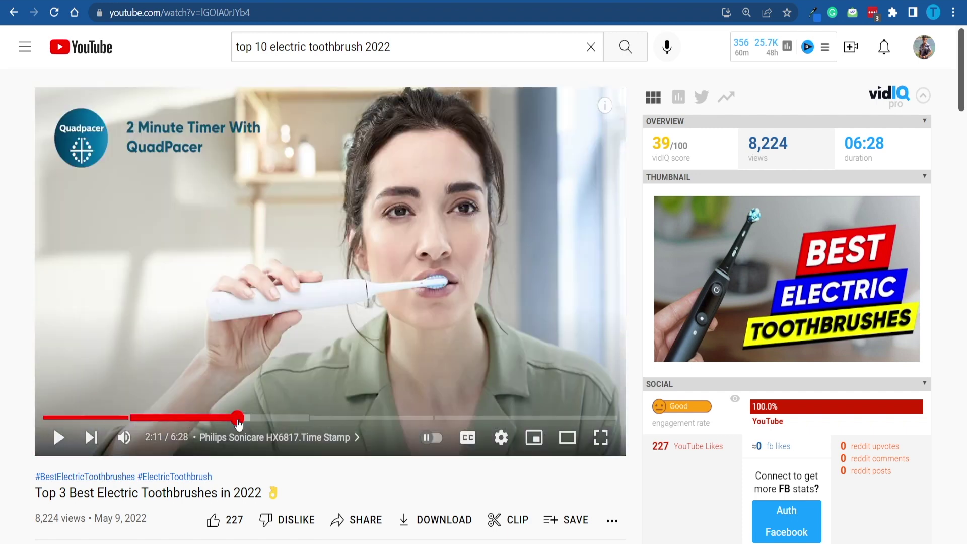
pyautogui.click(288, 418)
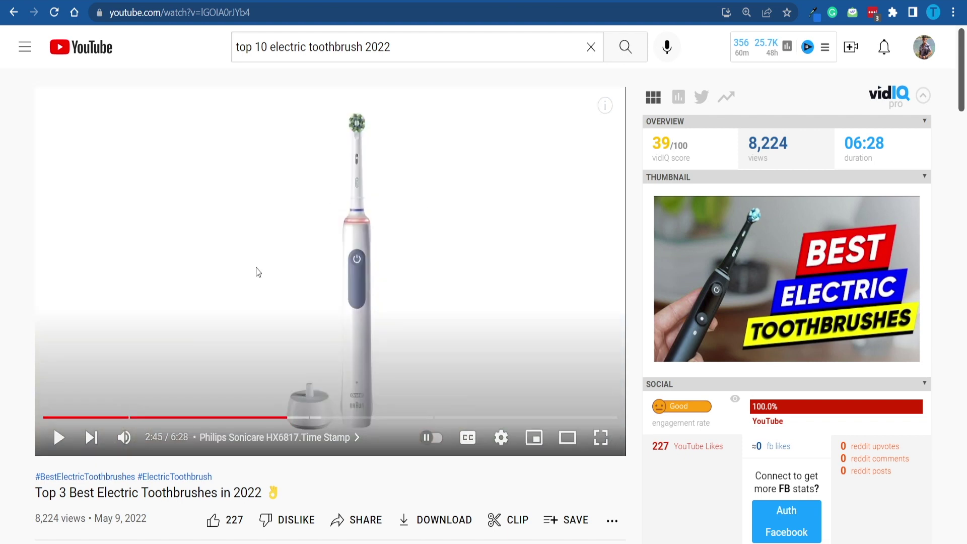
pyautogui.click(321, 418)
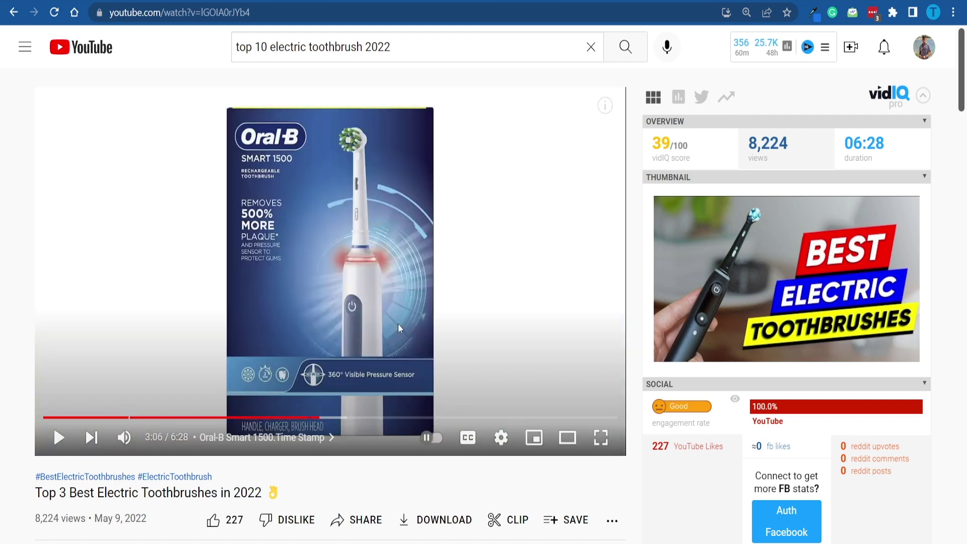
# Return to the Oral-B Genius 8000 listing and play its product video in the main viewer.
pyautogui.hotkey('ctrl', 'Tab')
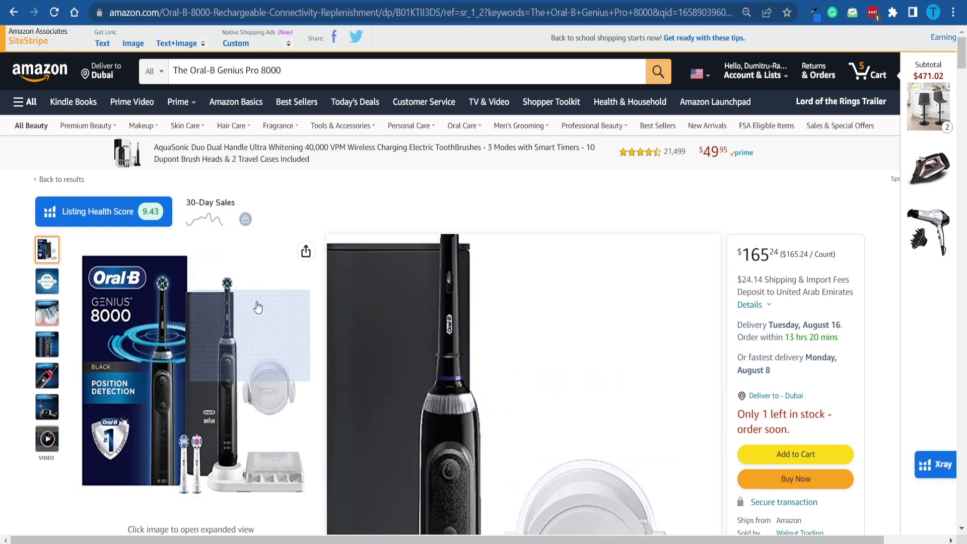
pyautogui.click(46, 437)
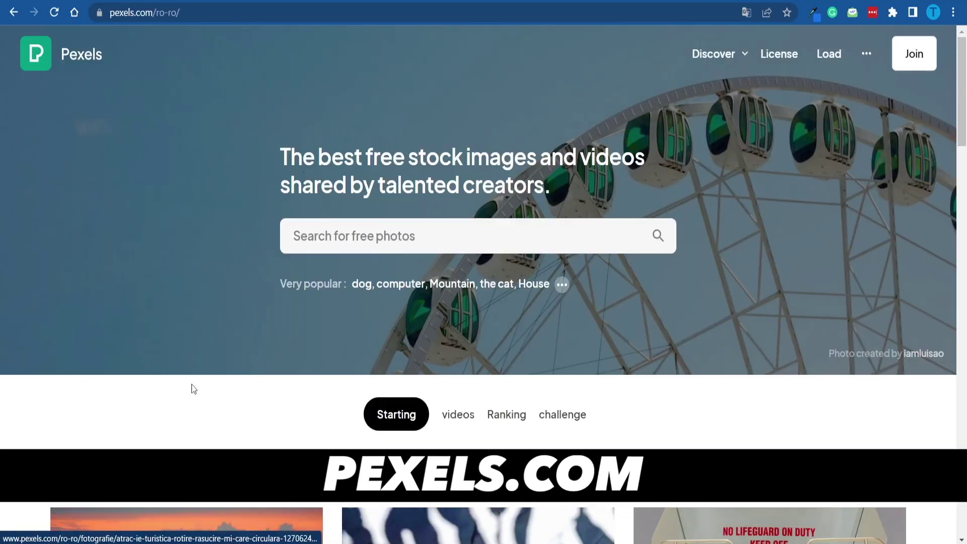
pyautogui.scroll(-5, 509, 227)
pyautogui.scroll(5, 508, 227)
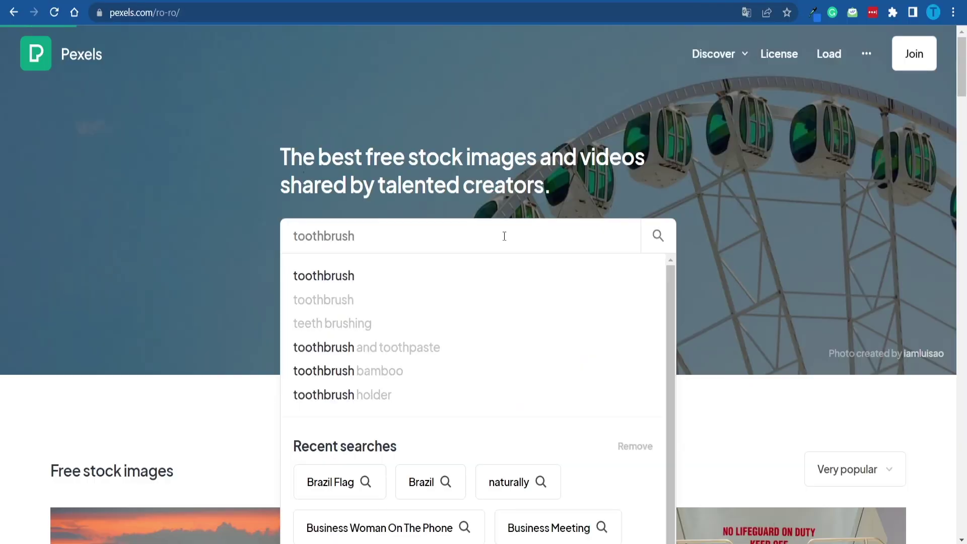
# Search Pexels for toothbrush video results, then go back to the Rytr script.
pyautogui.press('Return')
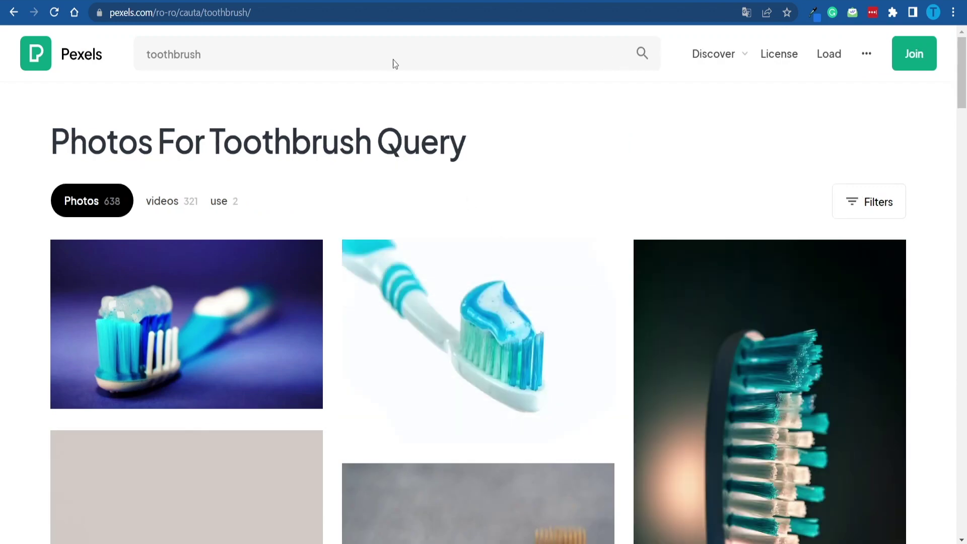
pyautogui.click(186, 212)
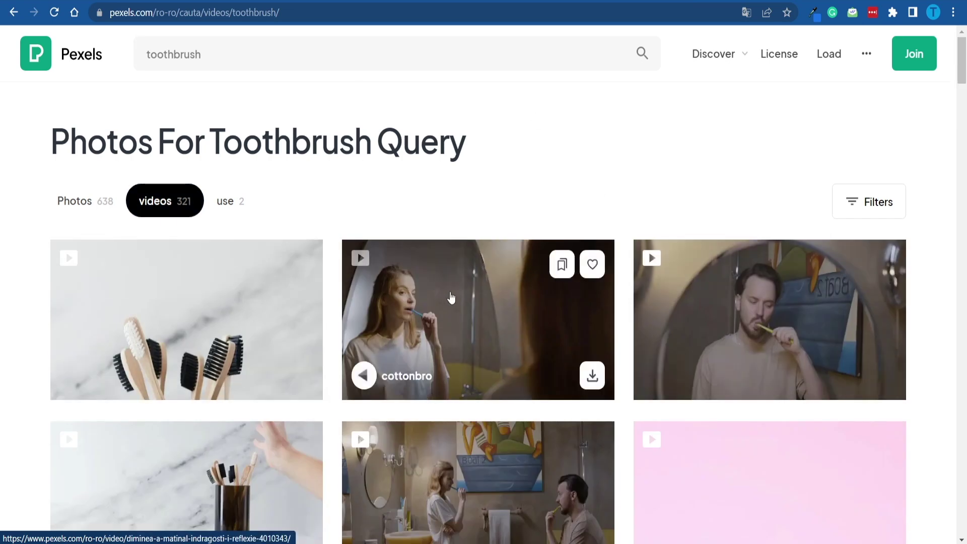
pyautogui.scroll(-1, 446, 291)
pyautogui.scroll(-1, 446, 291)
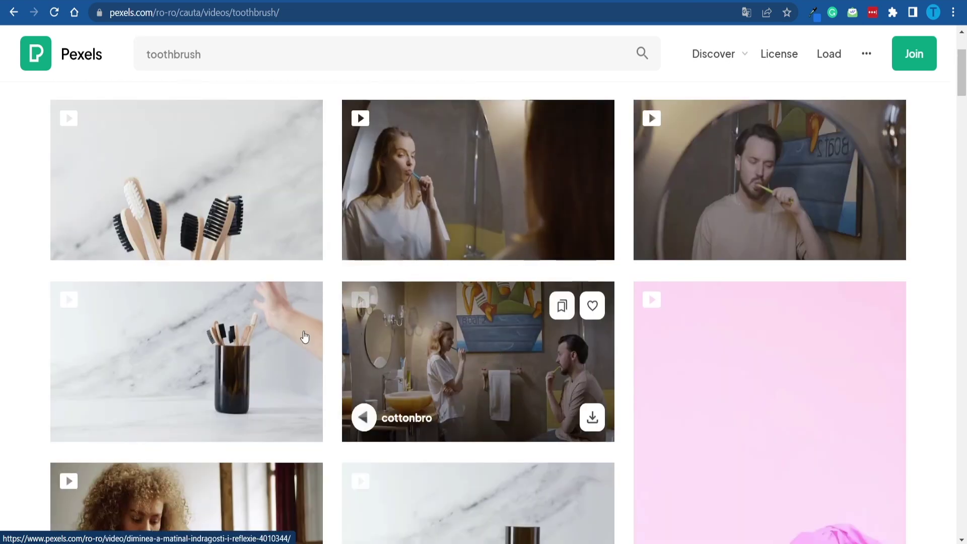
pyautogui.scroll(-2, 304, 336)
pyautogui.scroll(-2, 546, 389)
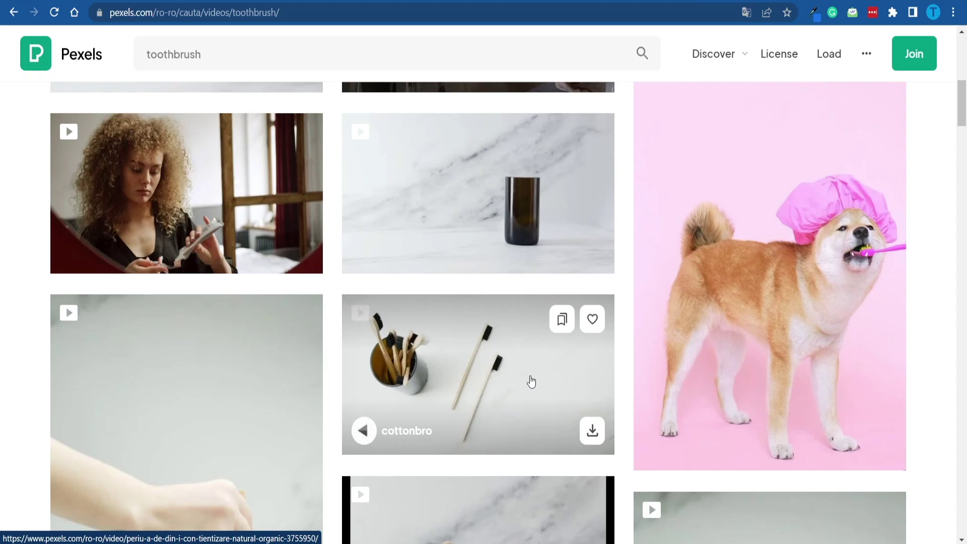
pyautogui.scroll(-2, 531, 382)
pyautogui.hotkey('ctrl', 'Tab')
pyautogui.click(574, 294)
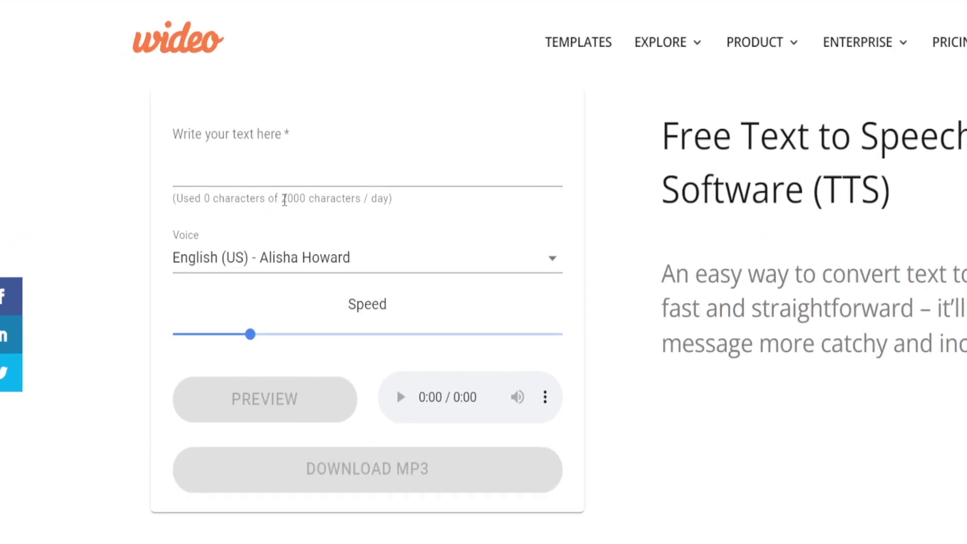
# Note Wideo's 2000 characters/day limit and select the Rytr script's opening paragraphs.
pyautogui.moveTo(307, 198); pyautogui.dragTo(396, 210)
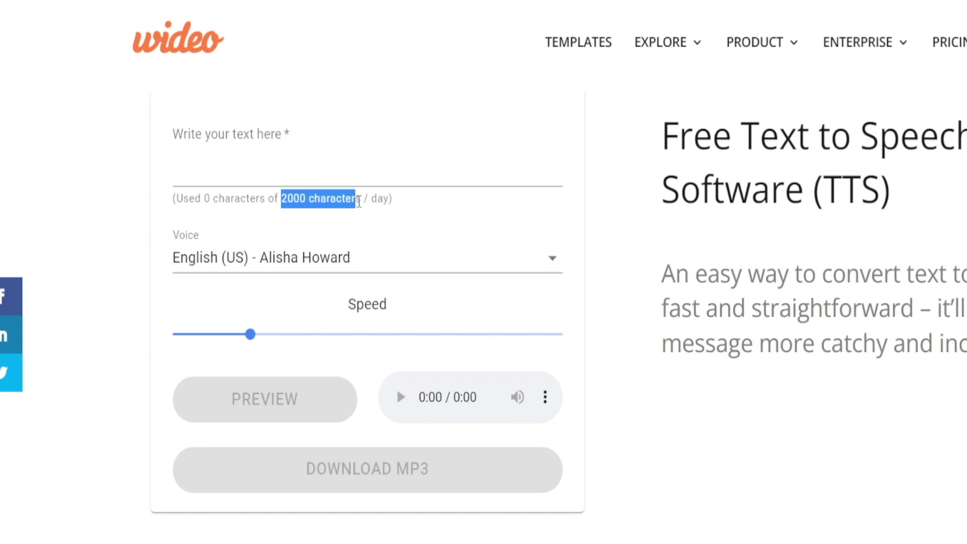
pyautogui.click(401, 201)
pyautogui.moveTo(863, 42)
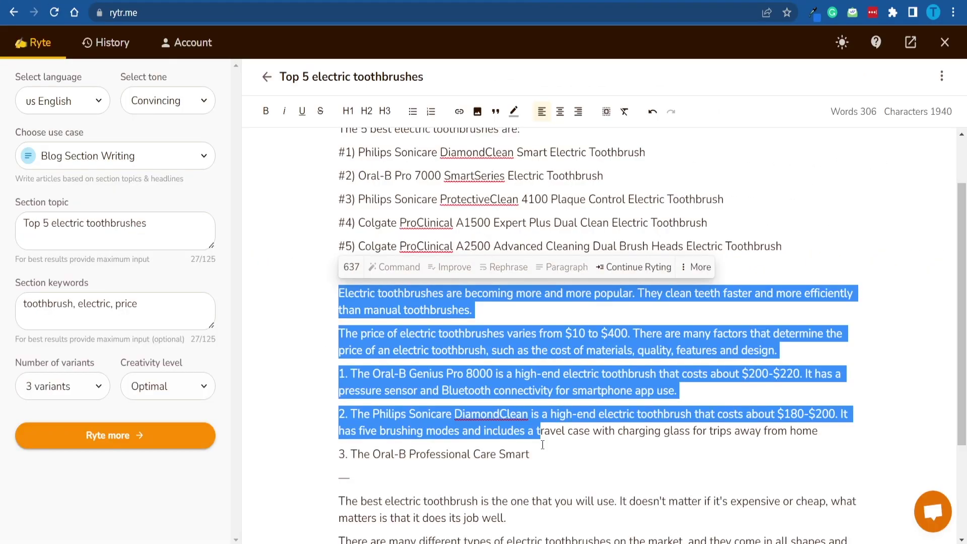
pyautogui.moveTo(542, 446); pyautogui.dragTo(541, 451)
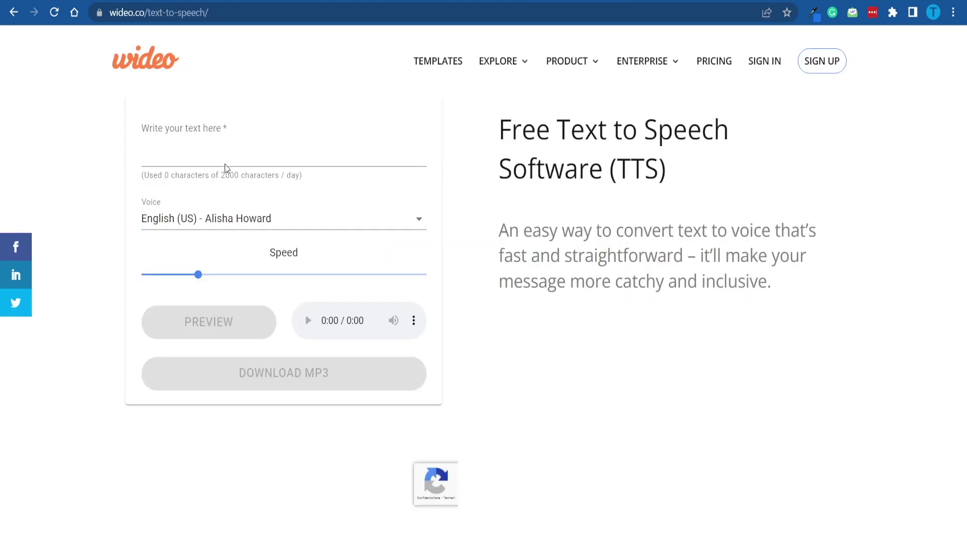
# Preview the pasted toothbrush script in Alisha Howard's voice, then in English (US) Tom Fraser.
pyautogui.hotkey('ctrl', 'v')
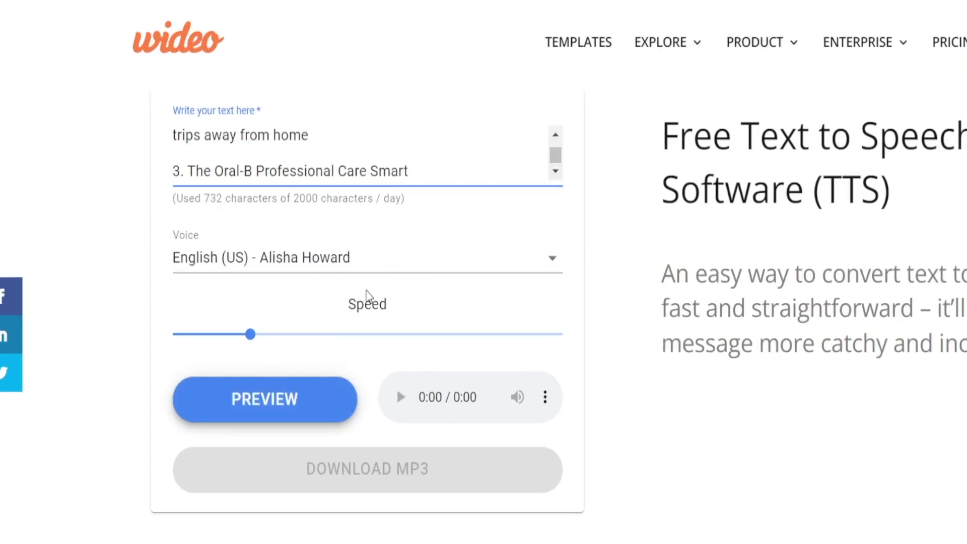
pyautogui.click(337, 419)
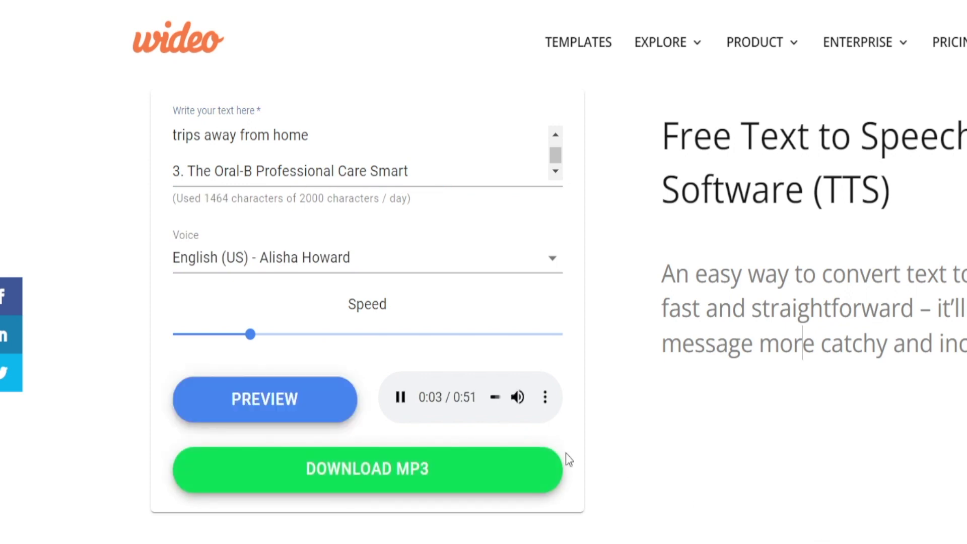
pyautogui.click(516, 255)
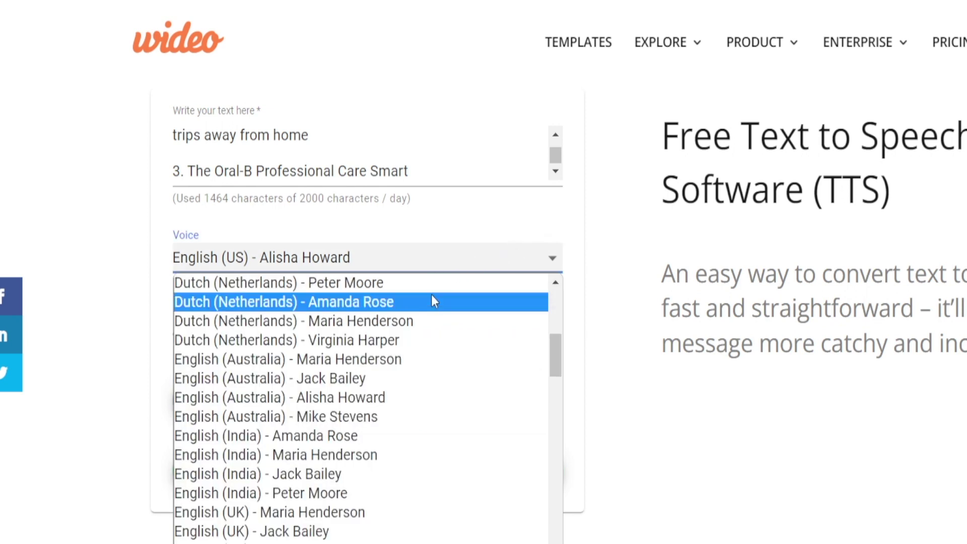
pyautogui.scroll(-3, 348, 484)
pyautogui.click(333, 416)
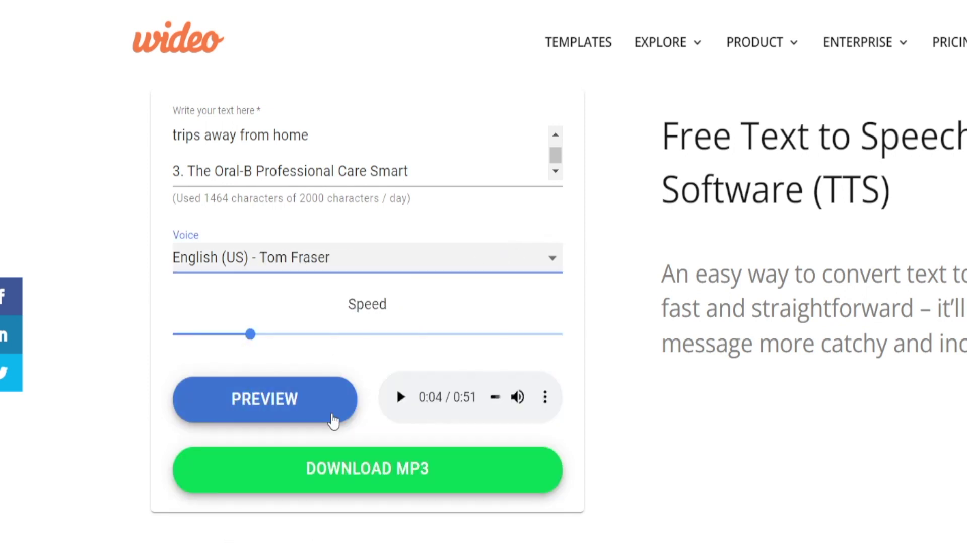
pyautogui.click(293, 407)
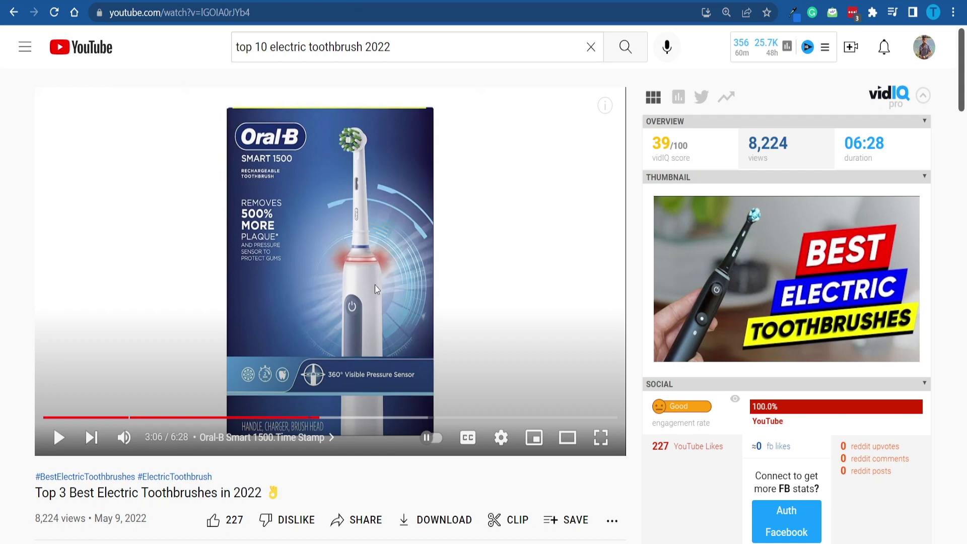
# Jump the Top 3 toothbrush video ahead to the brush-heads part at 3:52.
pyautogui.click(387, 417)
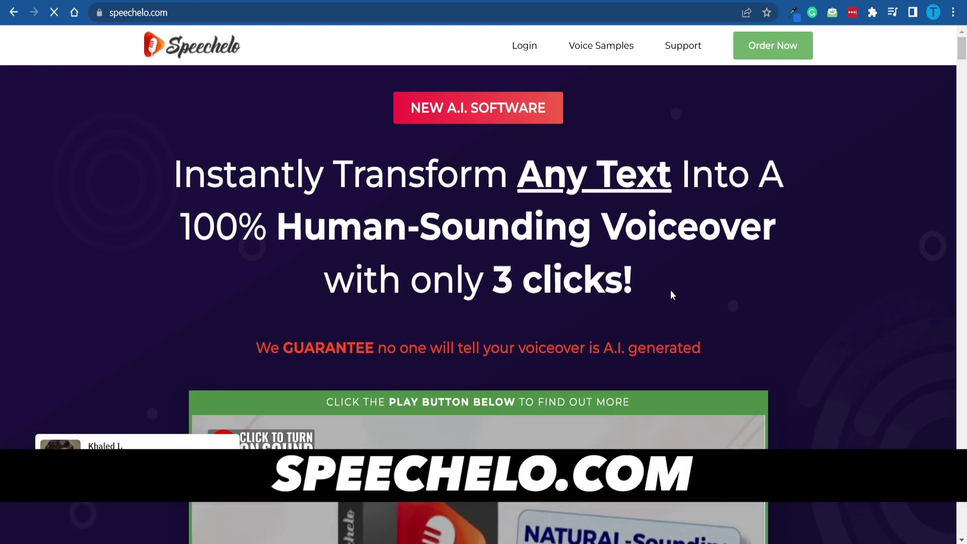
pyautogui.scroll(-3, 671, 295)
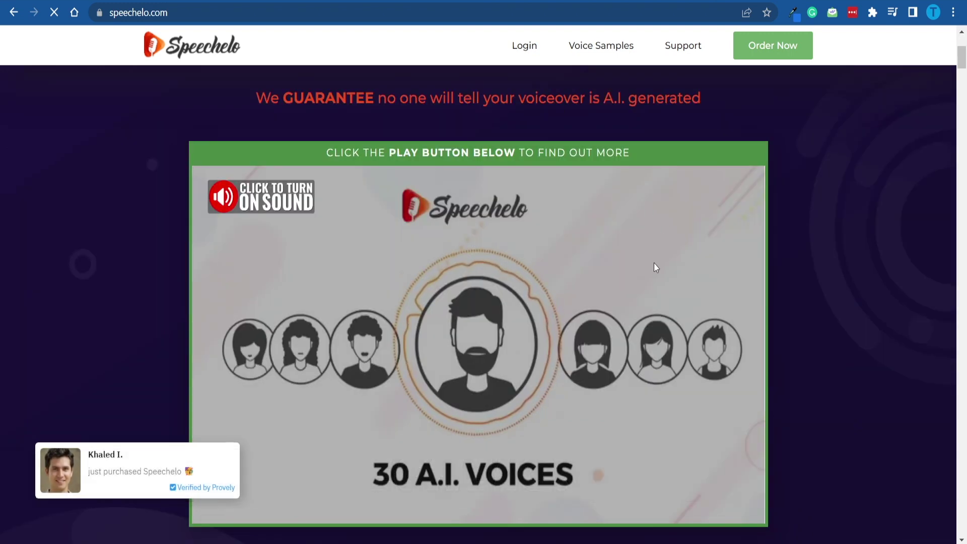
pyautogui.scroll(-5, 883, 172)
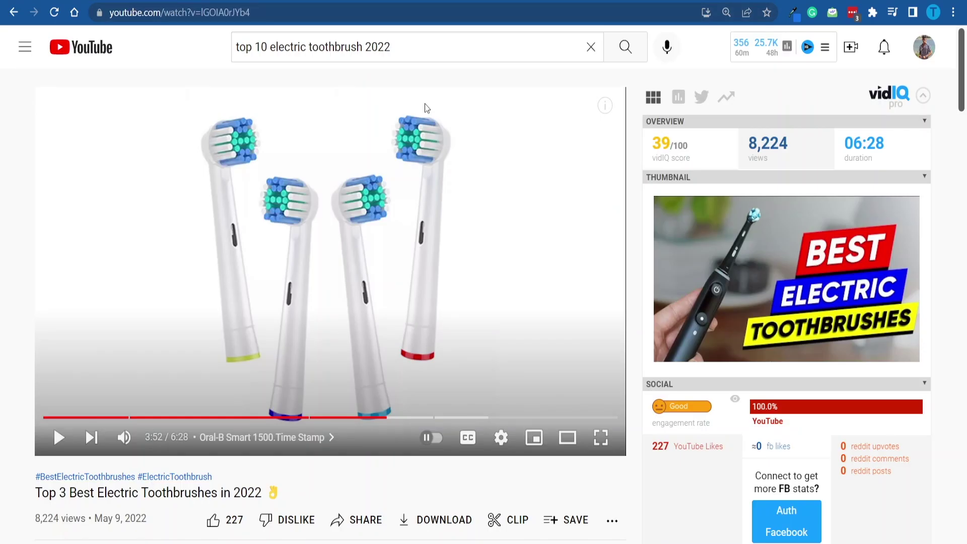
# Go back to the 'top 10 electric toothbrush 2022' YouTube search results.
pyautogui.click(13, 13)
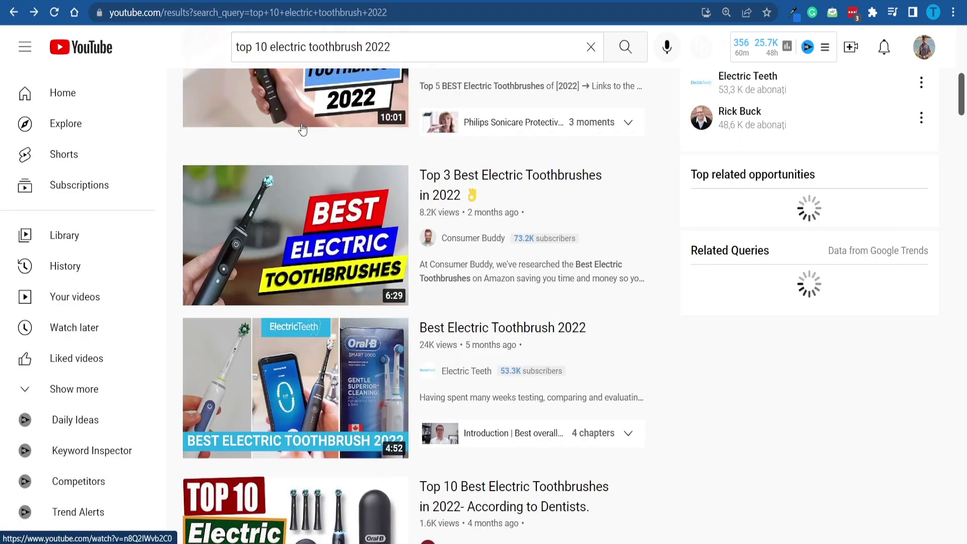
pyautogui.scroll(2, 341, 227)
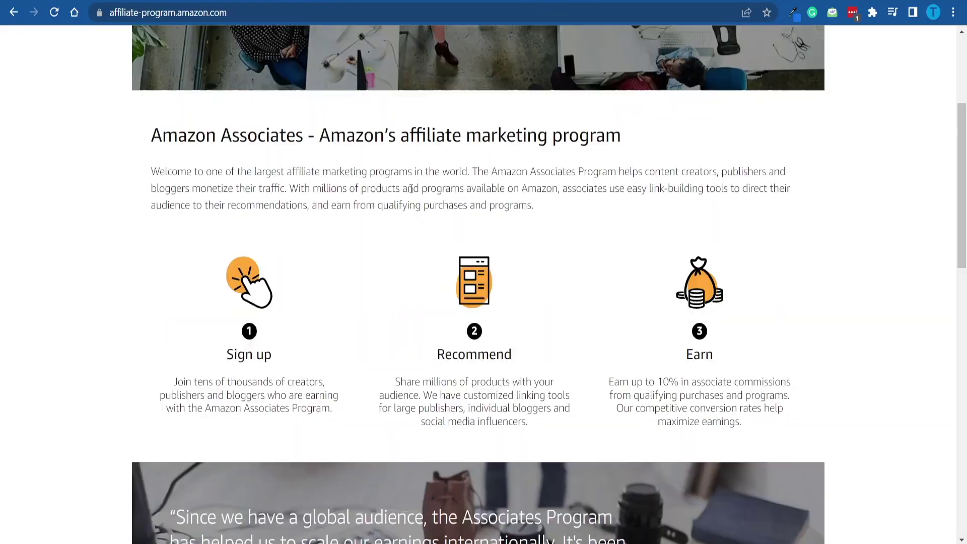
pyautogui.scroll(2, 301, 216)
pyautogui.scroll(2, 379, 152)
pyautogui.scroll(1, 378, 152)
pyautogui.scroll(-3, 379, 152)
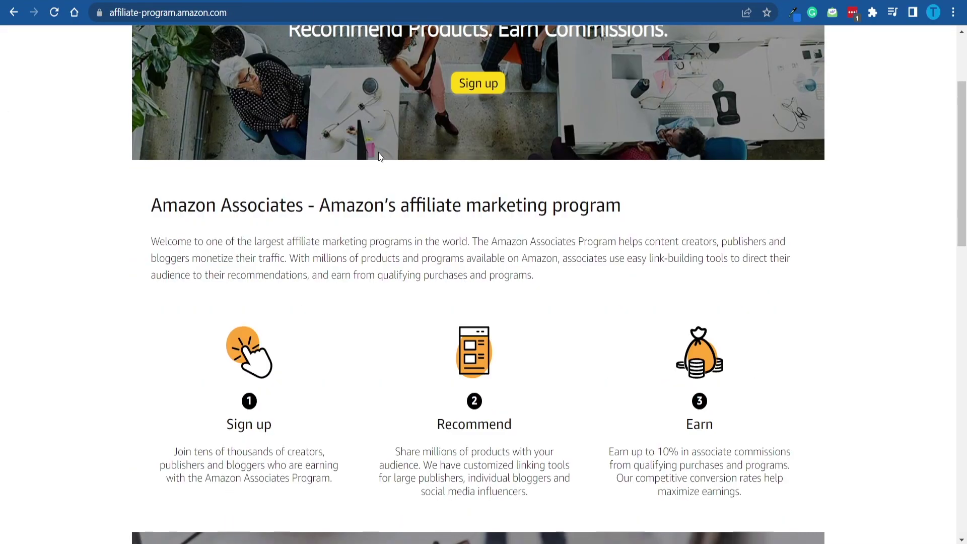
pyautogui.scroll(3, 378, 152)
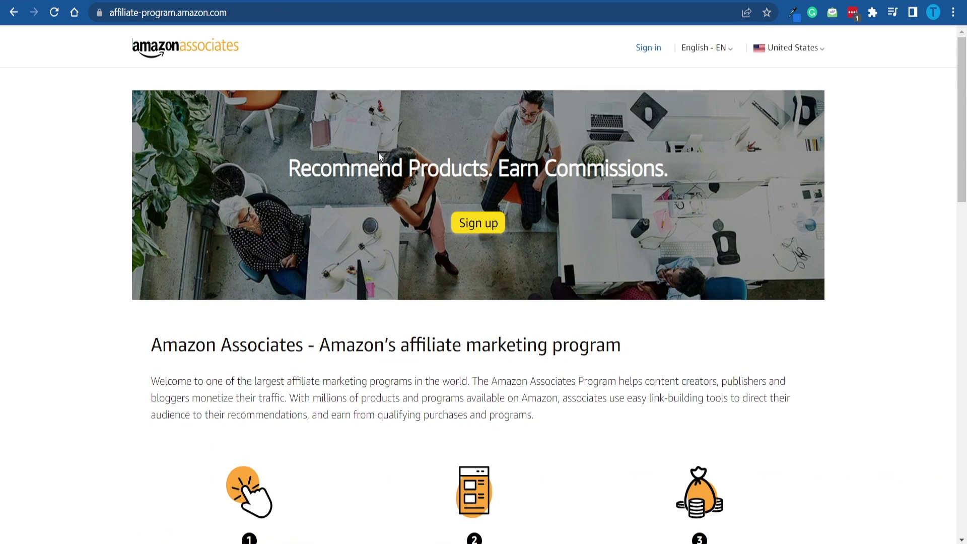